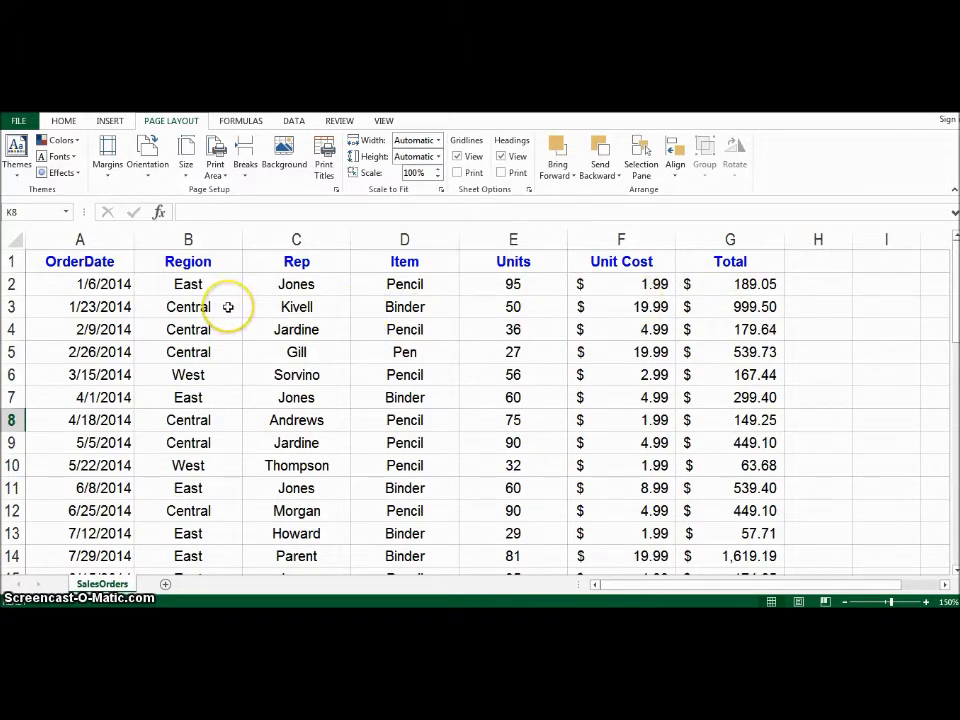
- Select the whole sales orders table, A1 through G44 including the header row, and open the custom Sort settings
{"action": "left_click", "coordinate": [635, 283]}
{"action": "left_click", "coordinate": [625, 397]}
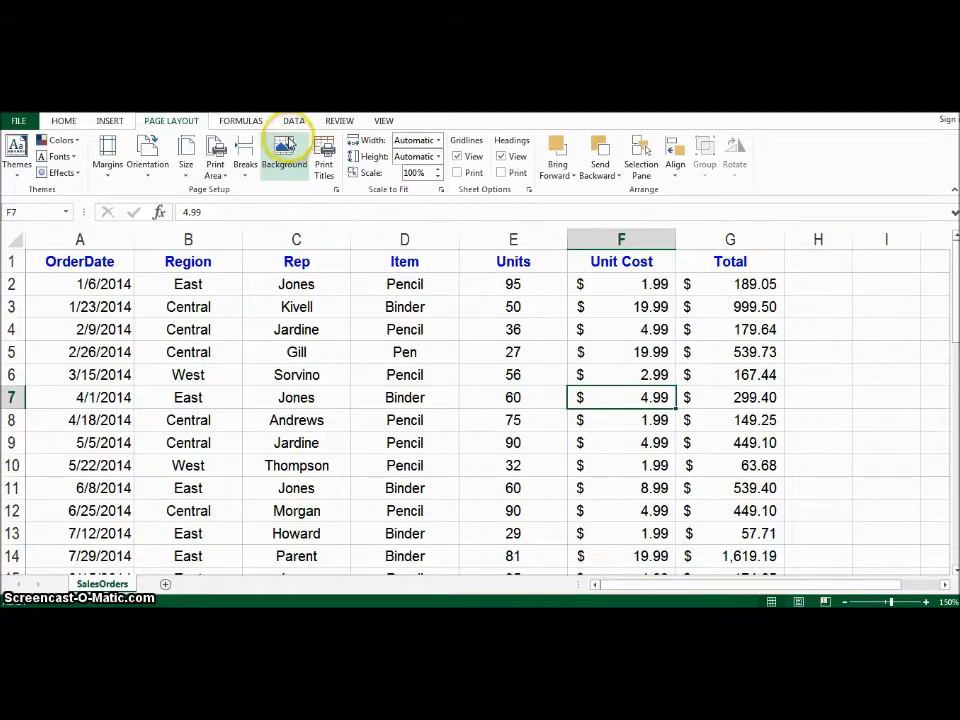
{"action": "left_click_drag", "start_coordinate": [98, 261], "coordinate": [765, 537]}
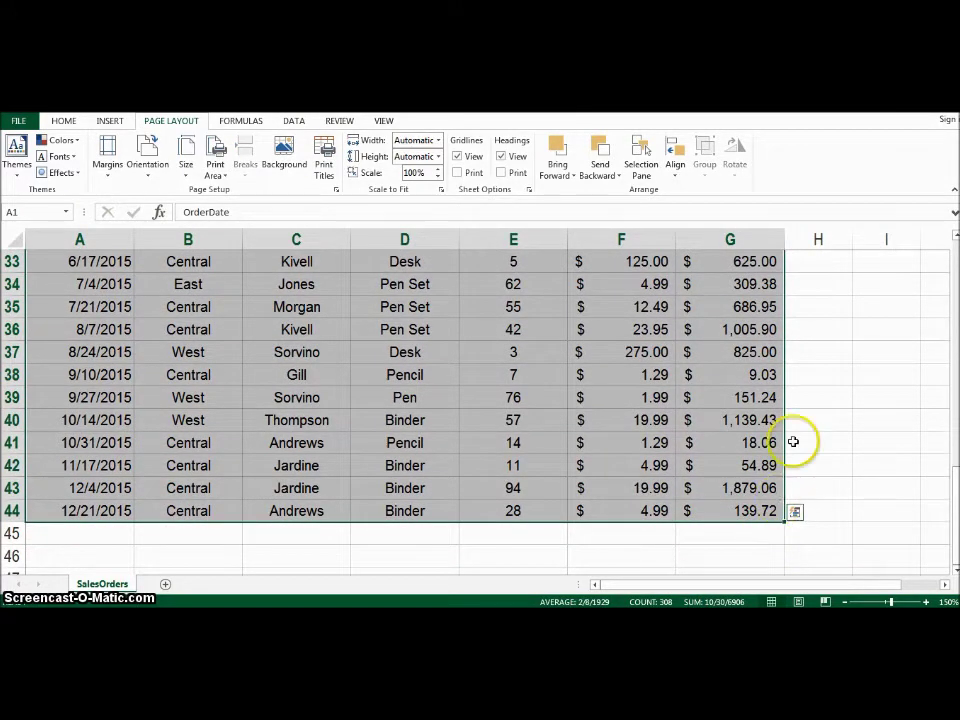
{"action": "scroll", "coordinate": [797, 403], "scroll_direction": "up", "scroll_amount": 11}
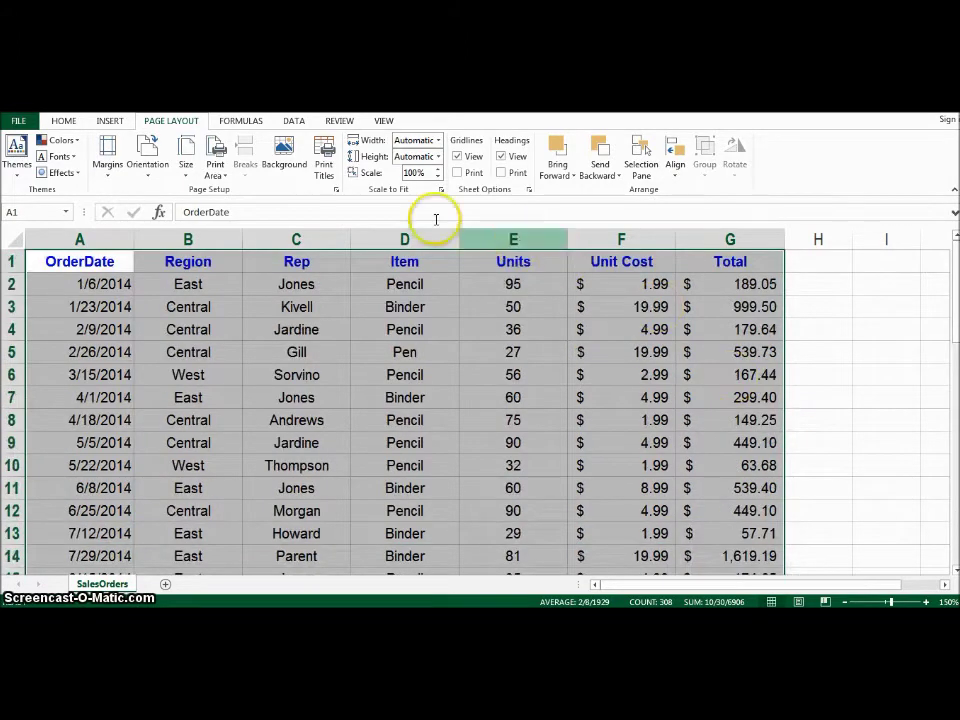
{"action": "left_click", "coordinate": [294, 121]}
{"action": "left_click", "coordinate": [338, 160]}
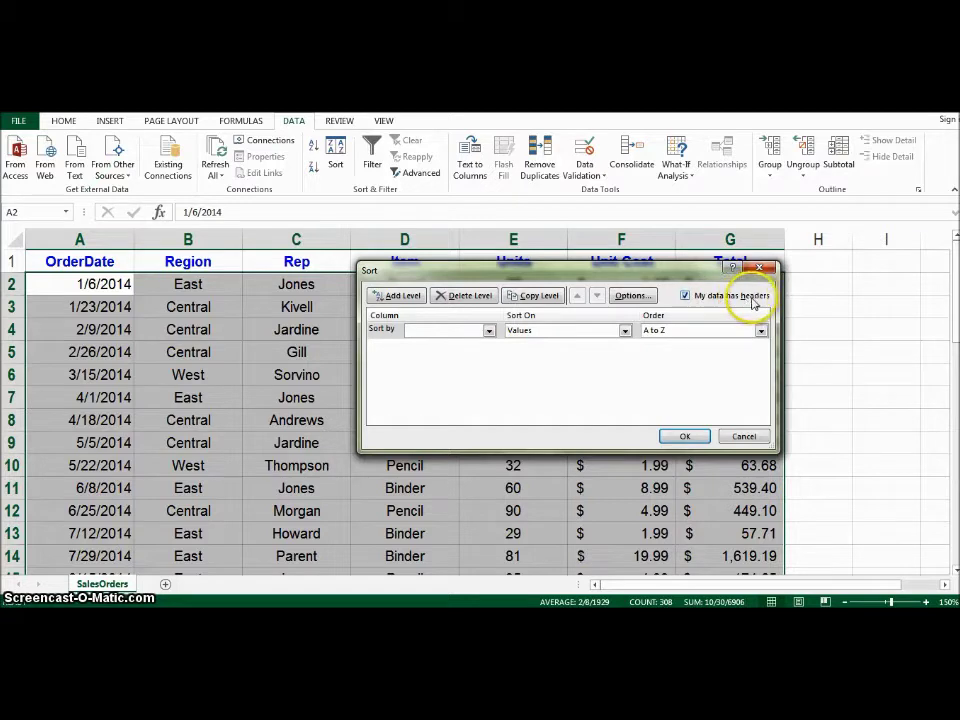
- Compare the available sort columns with the data-has-headers option off and on, leaving the option on
{"action": "left_click", "coordinate": [686, 296]}
{"action": "left_click", "coordinate": [686, 296]}
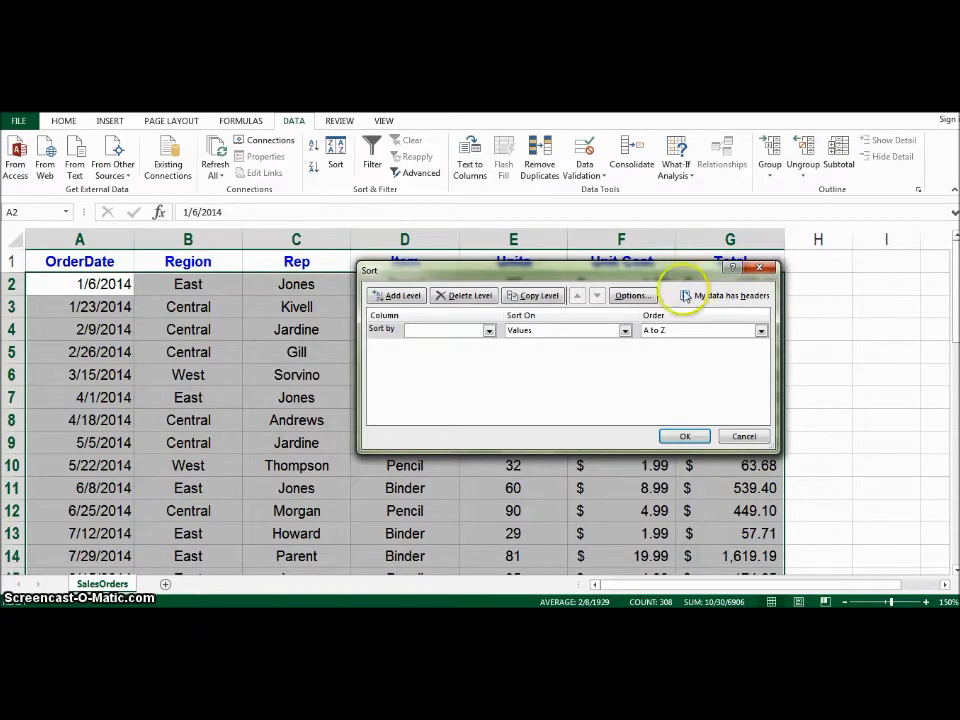
{"action": "left_click", "coordinate": [489, 330]}
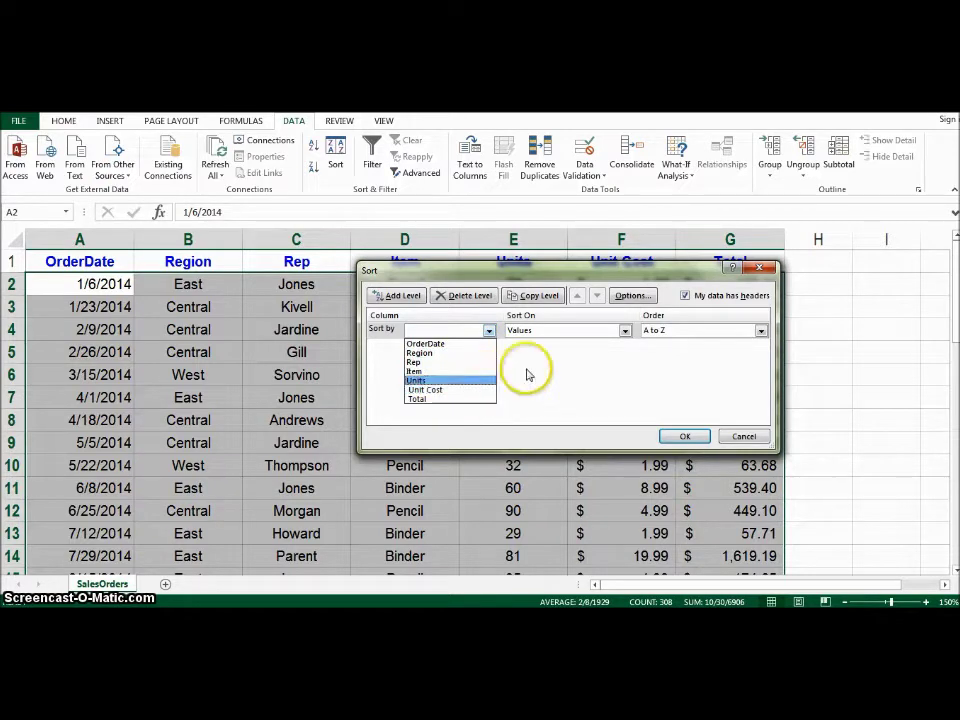
{"action": "left_click", "coordinate": [686, 299]}
{"action": "left_click", "coordinate": [685, 296]}
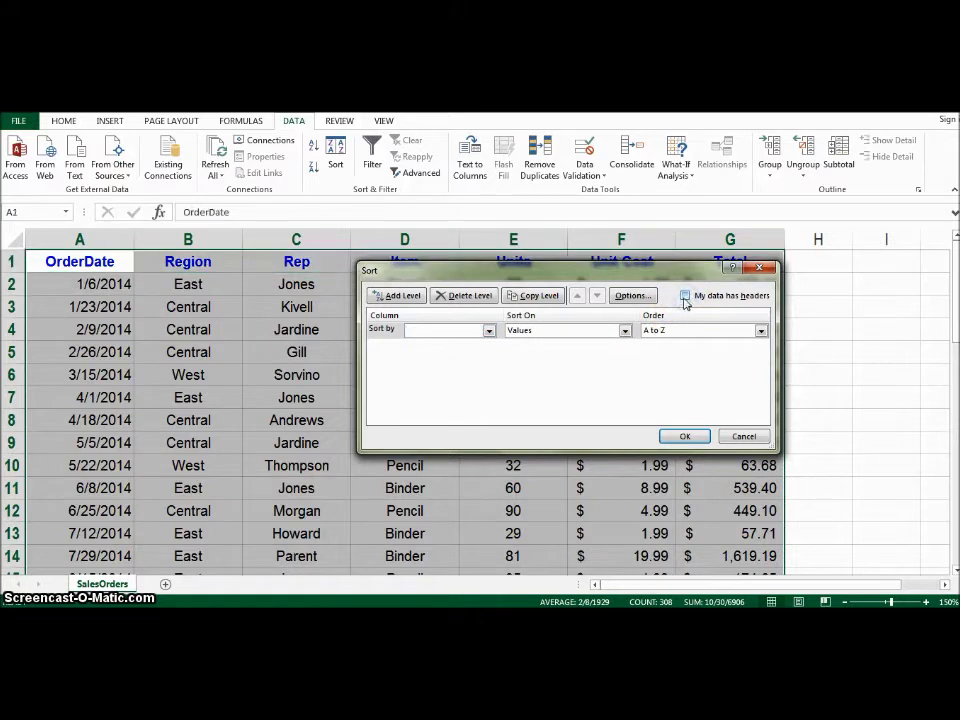
{"action": "left_click", "coordinate": [489, 331]}
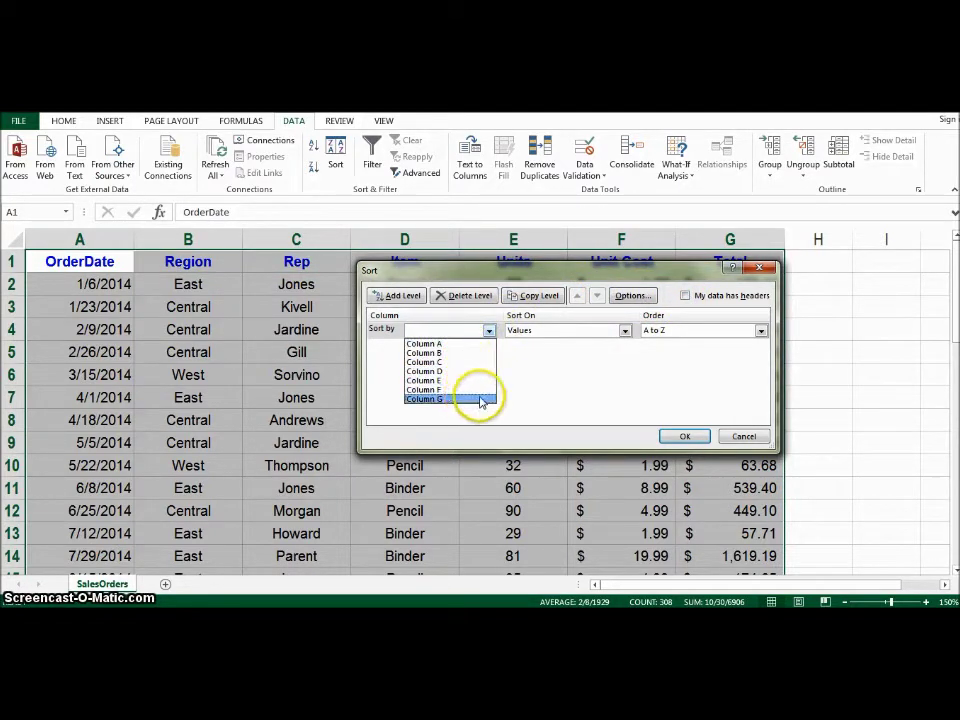
{"action": "left_click", "coordinate": [687, 297]}
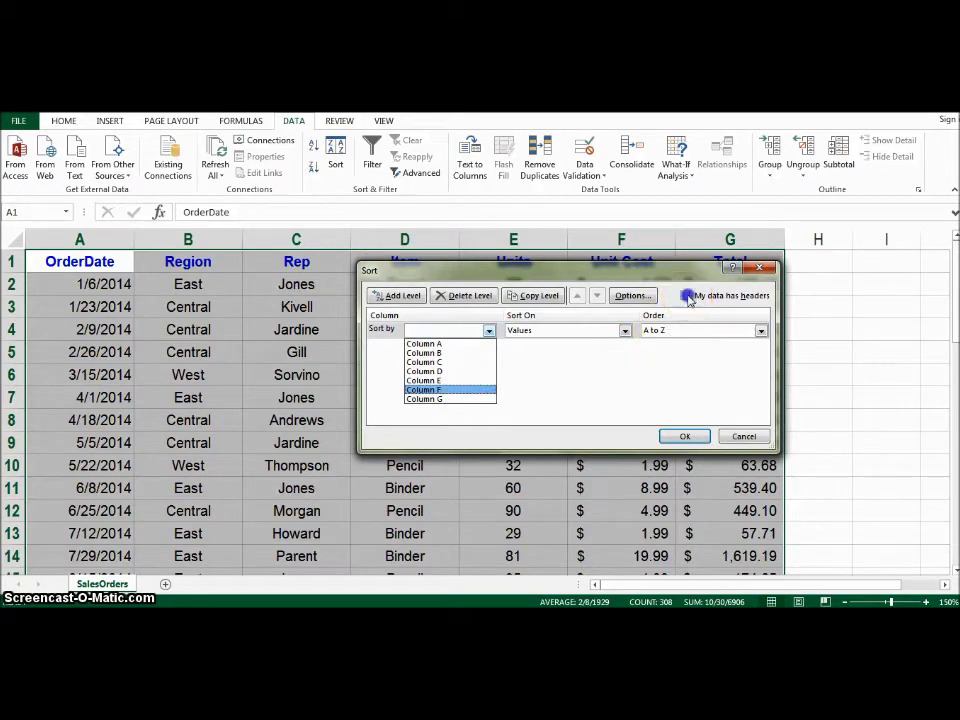
{"action": "left_click", "coordinate": [687, 296]}
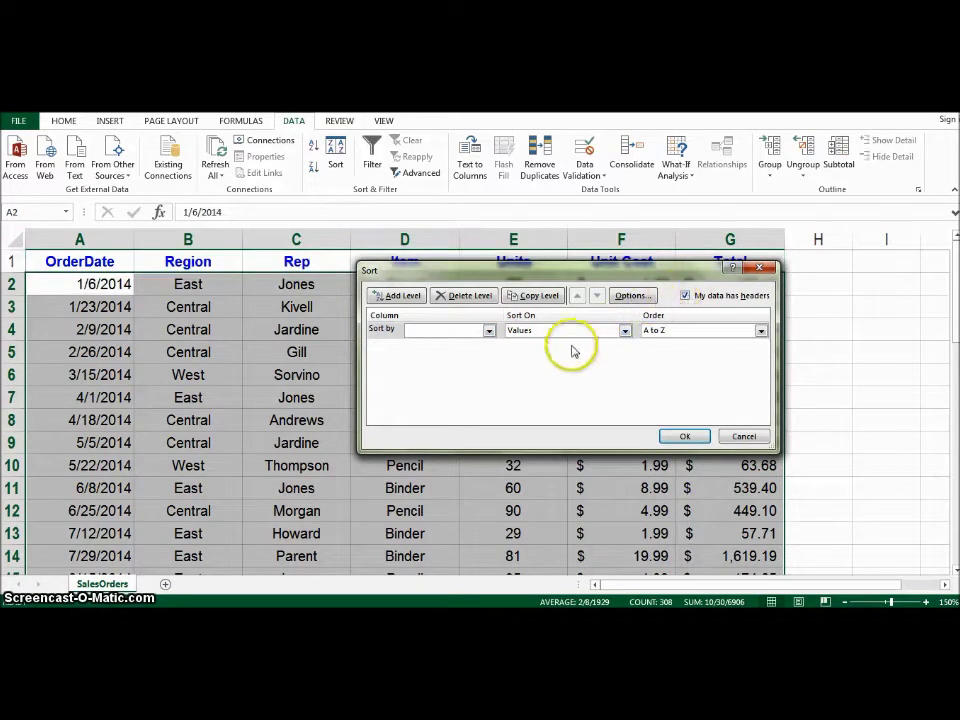
- Sort the selected records by Region on values from A to Z and check the order down to the last row
{"action": "left_click", "coordinate": [489, 331]}
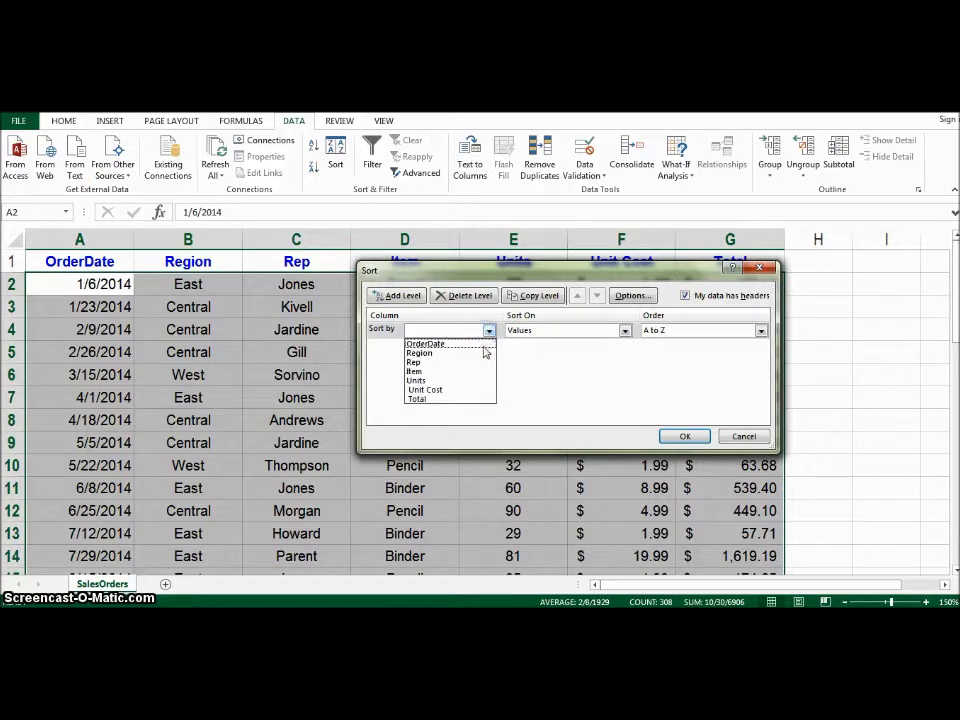
{"action": "left_click", "coordinate": [485, 353]}
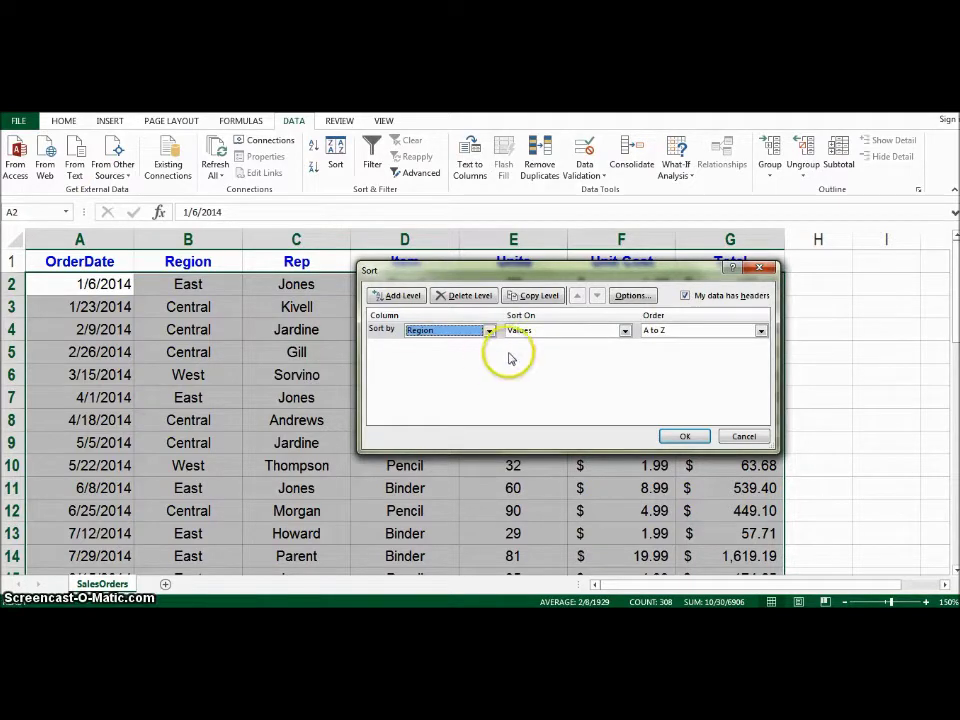
{"action": "left_click", "coordinate": [624, 330]}
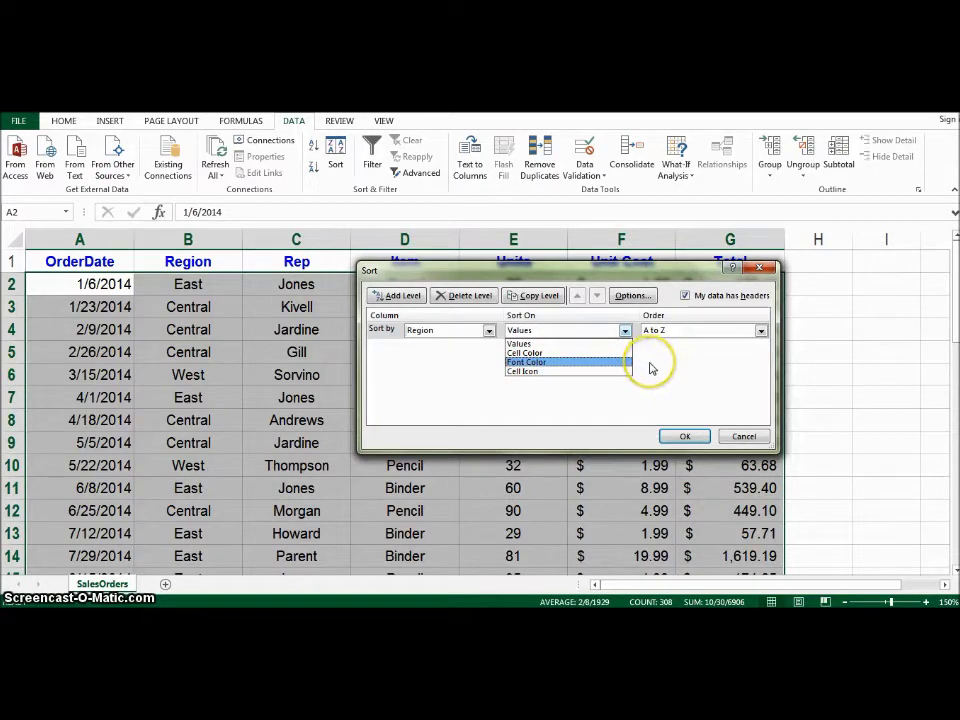
{"action": "left_click", "coordinate": [579, 343]}
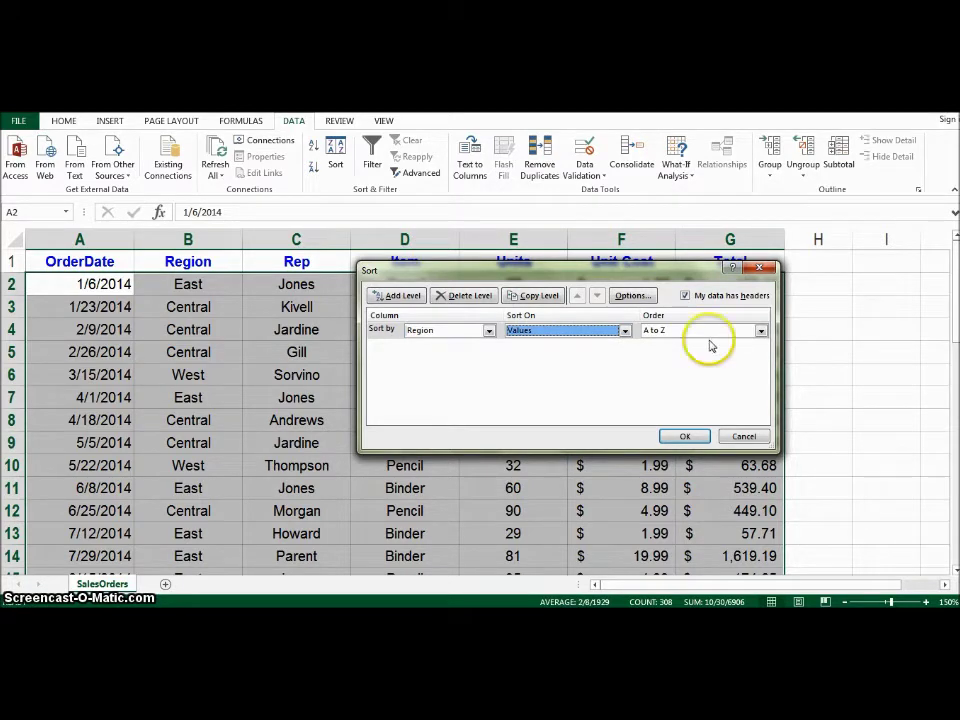
{"action": "left_click", "coordinate": [761, 331]}
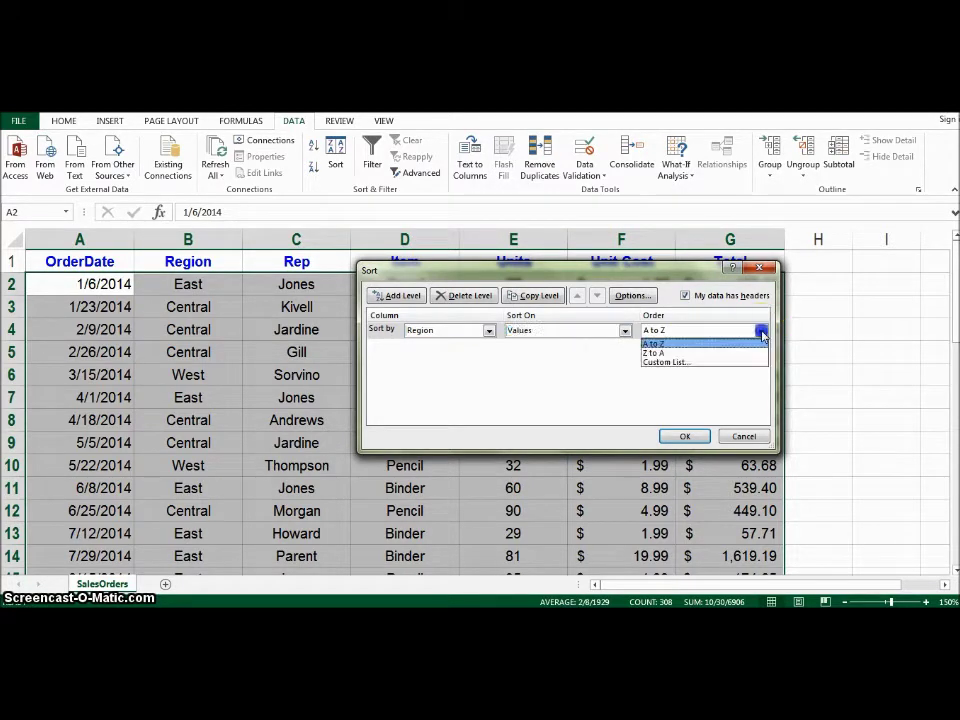
{"action": "left_click", "coordinate": [671, 345]}
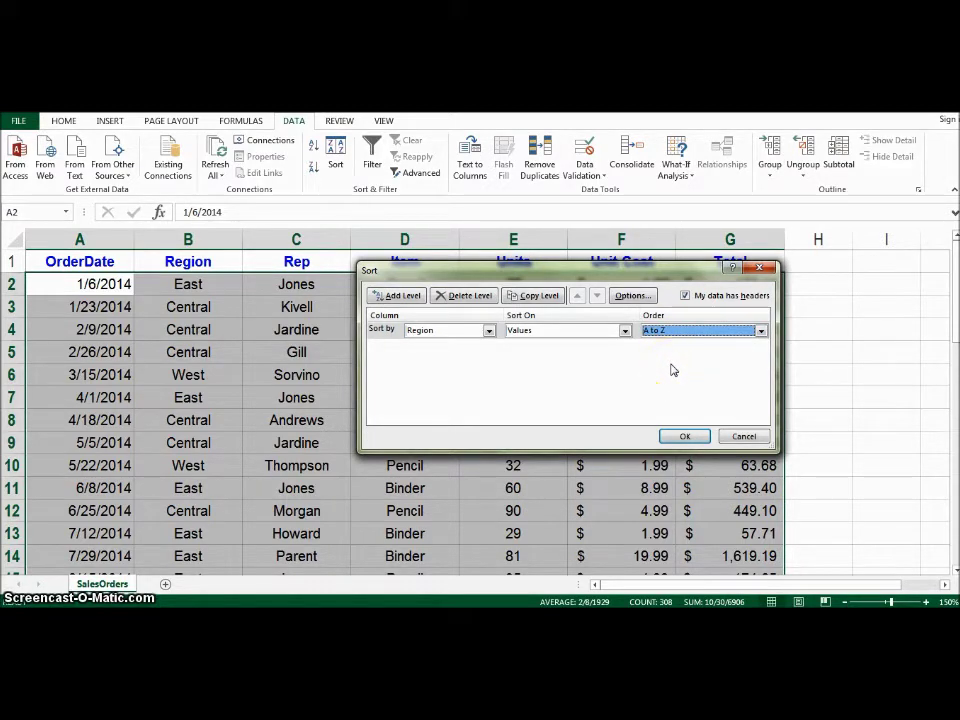
{"action": "left_click", "coordinate": [686, 437]}
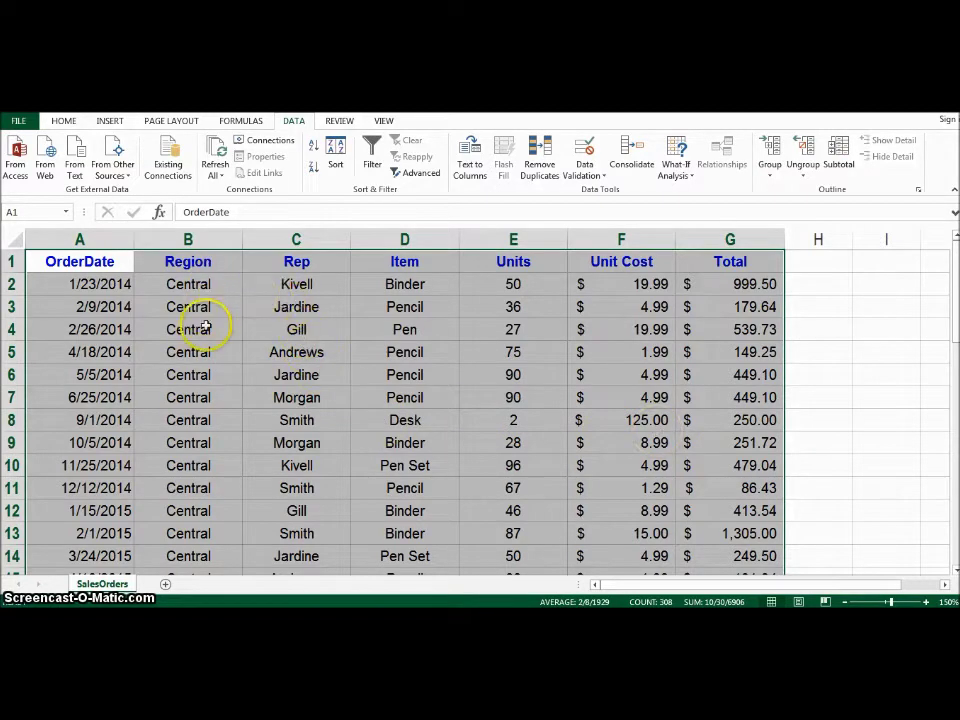
{"action": "scroll", "coordinate": [208, 448], "scroll_direction": "down", "scroll_amount": 3}
{"action": "scroll", "coordinate": [212, 454], "scroll_direction": "down", "scroll_amount": 7}
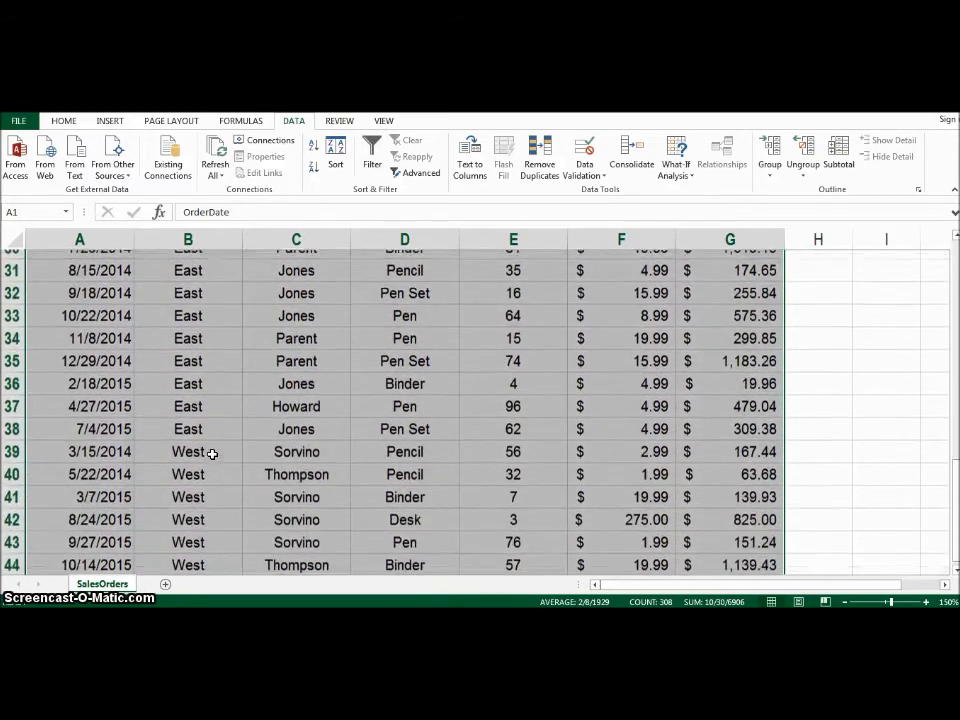
{"action": "scroll", "coordinate": [212, 454], "scroll_direction": "down", "scroll_amount": 1}
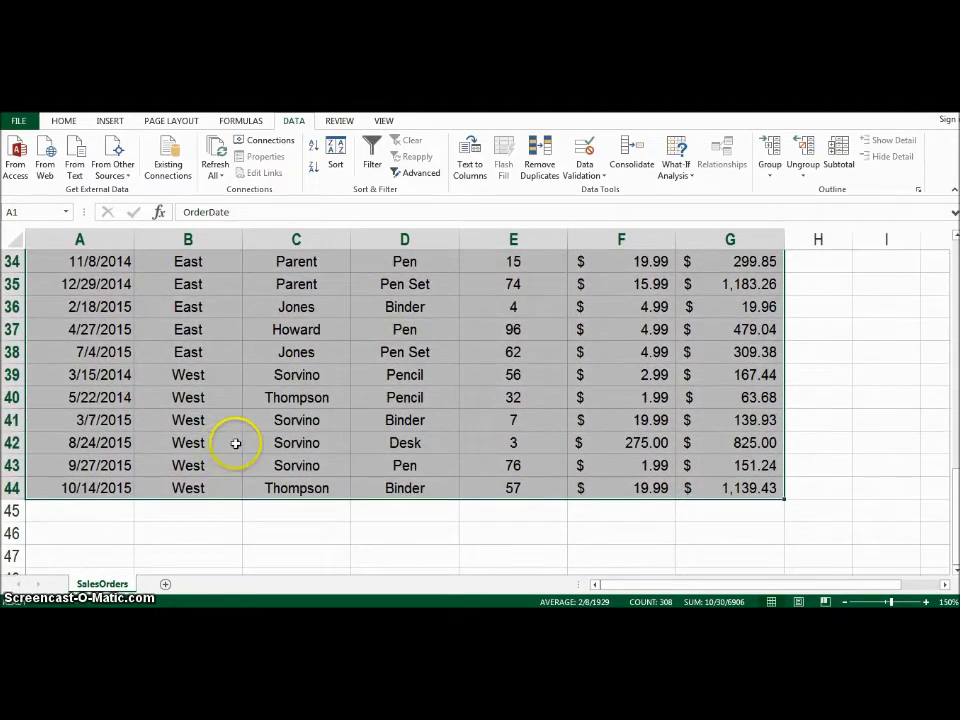
{"action": "scroll", "coordinate": [236, 444], "scroll_direction": "up", "scroll_amount": 8}
{"action": "scroll", "coordinate": [288, 432], "scroll_direction": "up", "scroll_amount": 3}
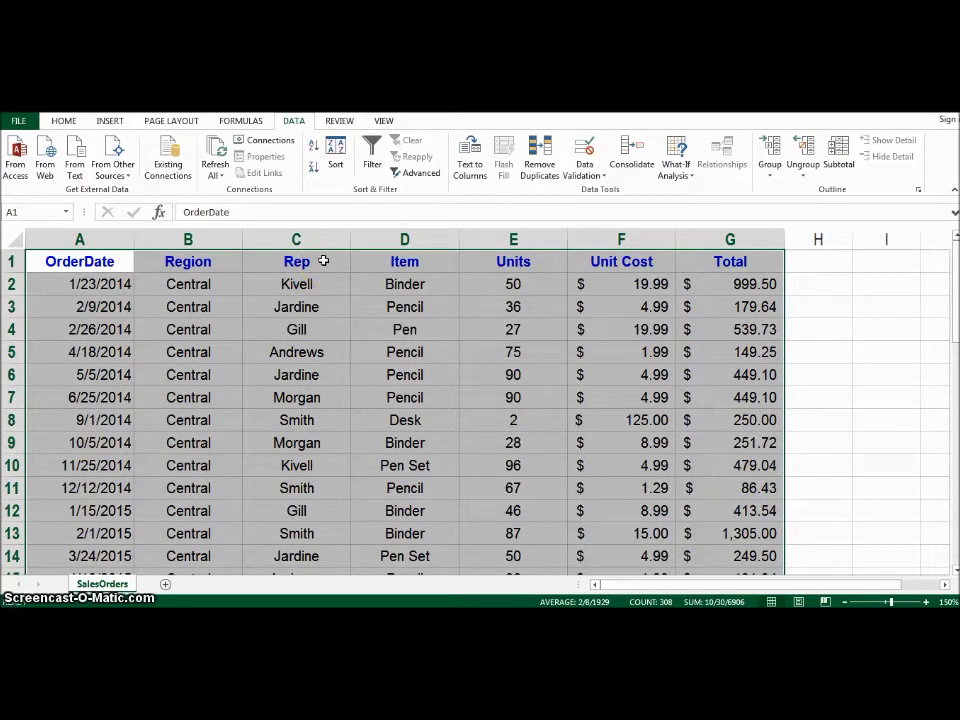
- Add a second sort level on Rep, by values from A to Z, beneath Region and apply the sort
{"action": "left_click", "coordinate": [337, 158]}
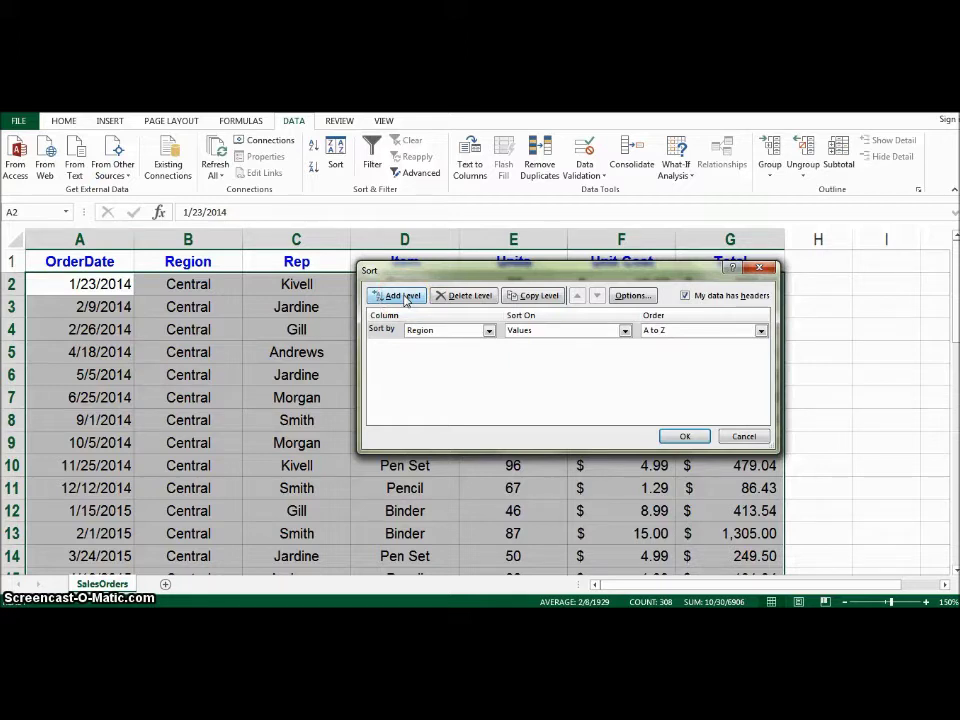
{"action": "left_click", "coordinate": [419, 333]}
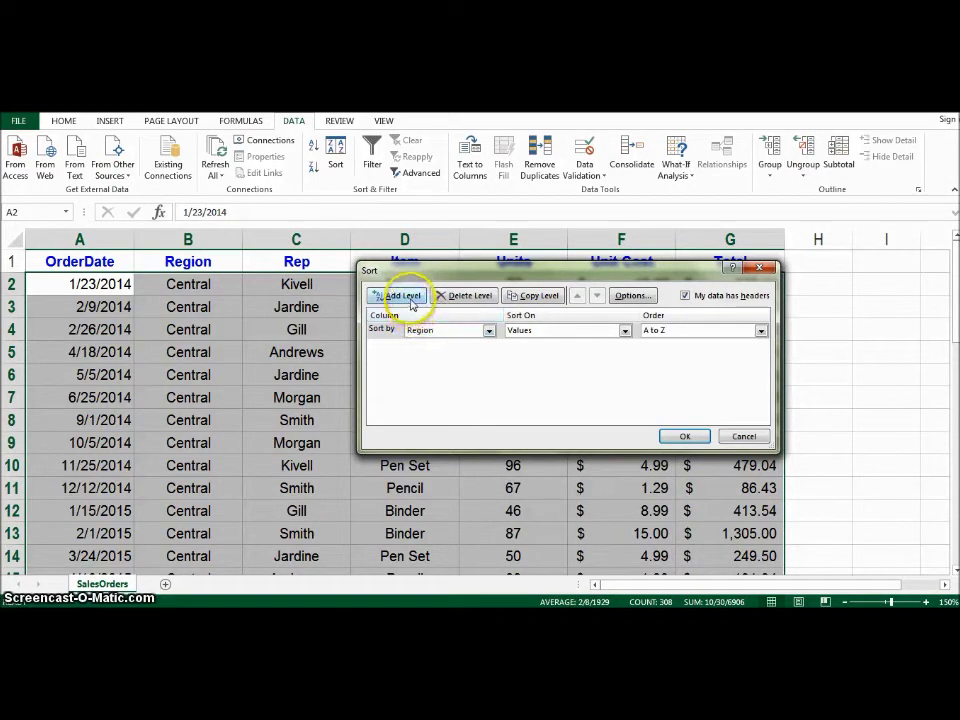
{"action": "left_click", "coordinate": [410, 300]}
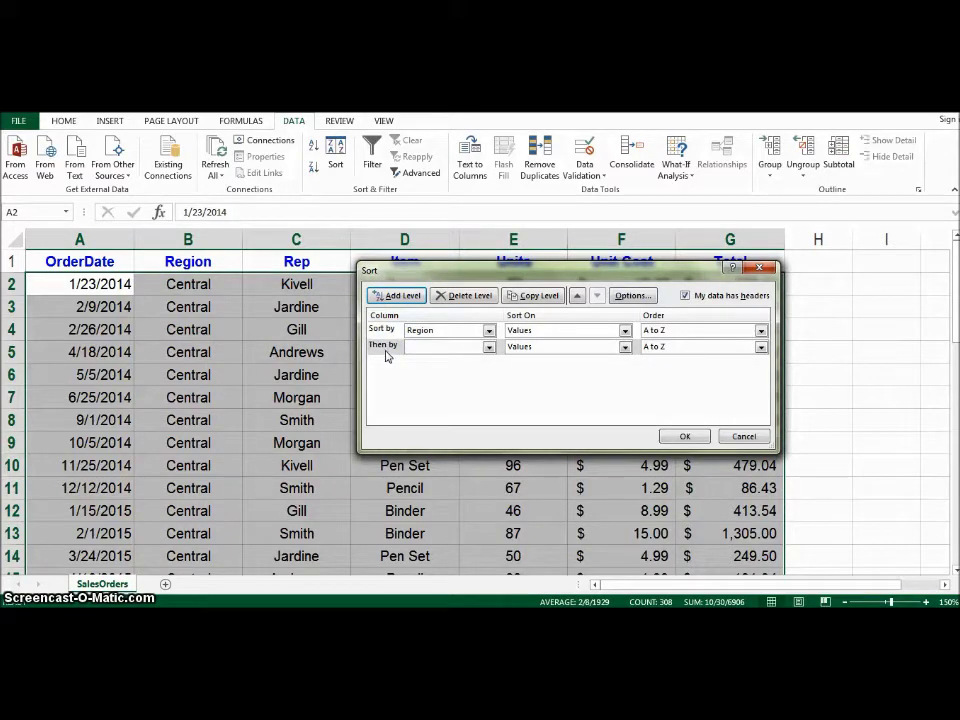
{"action": "left_click", "coordinate": [489, 347]}
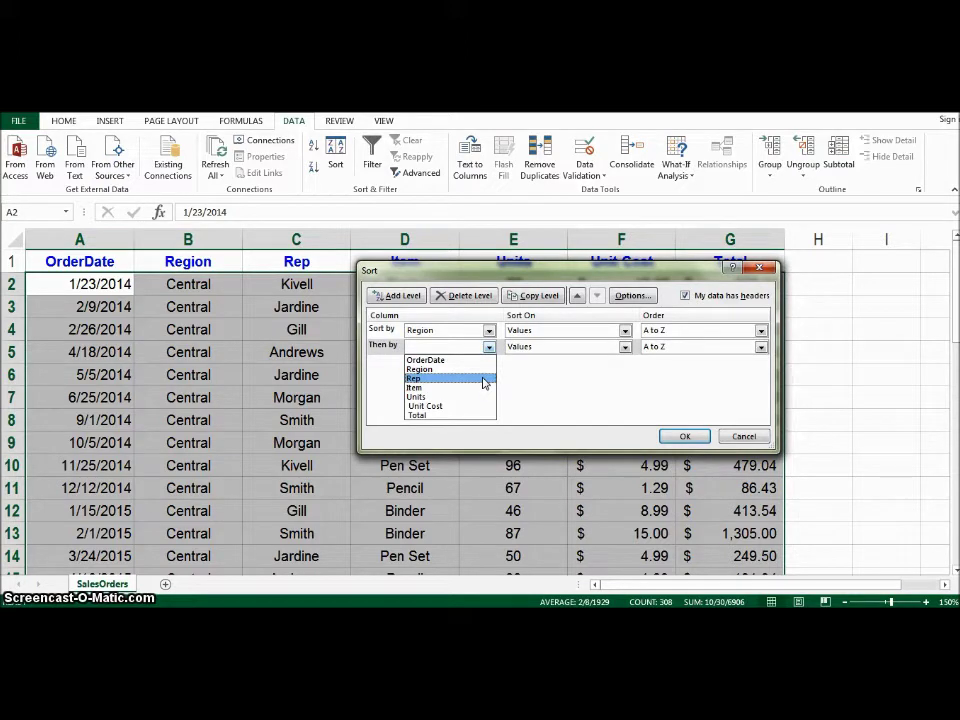
{"action": "left_click", "coordinate": [531, 381]}
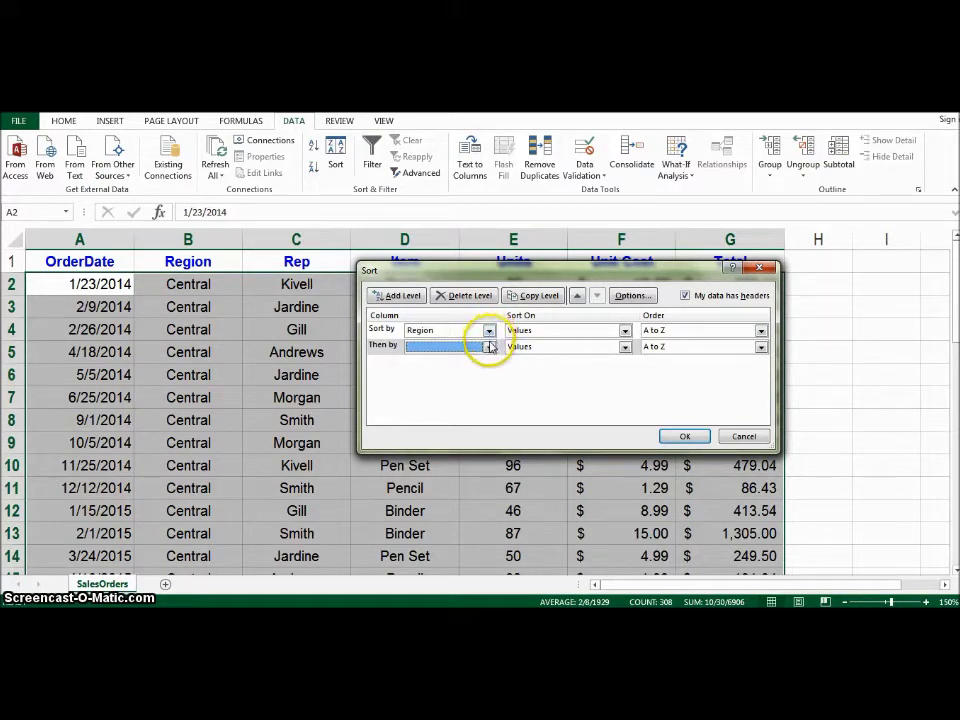
{"action": "left_click", "coordinate": [489, 349]}
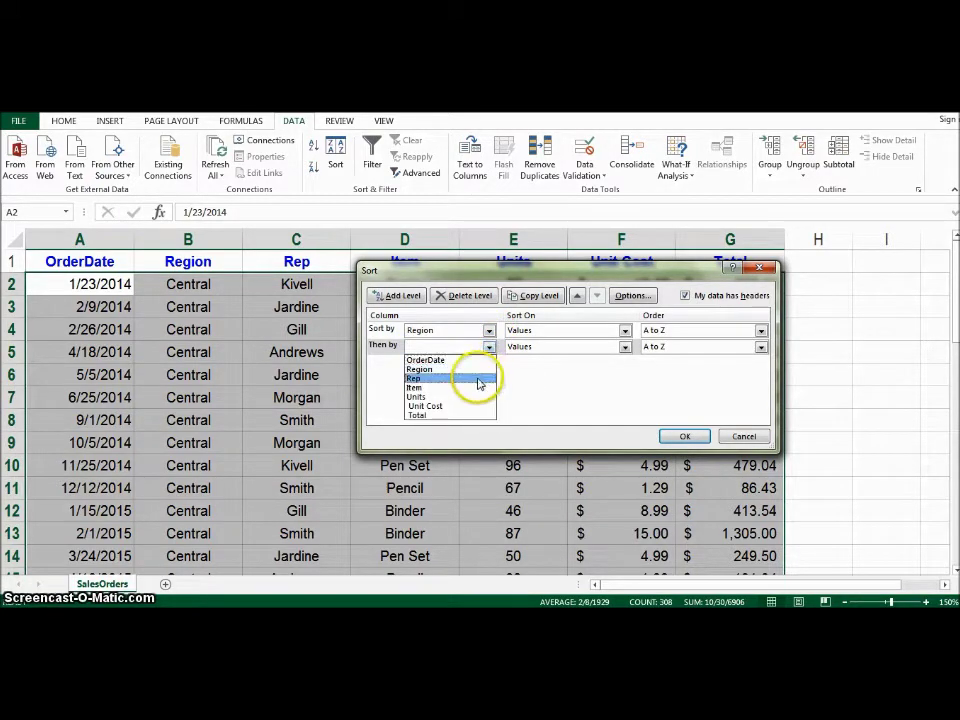
{"action": "left_click", "coordinate": [477, 388]}
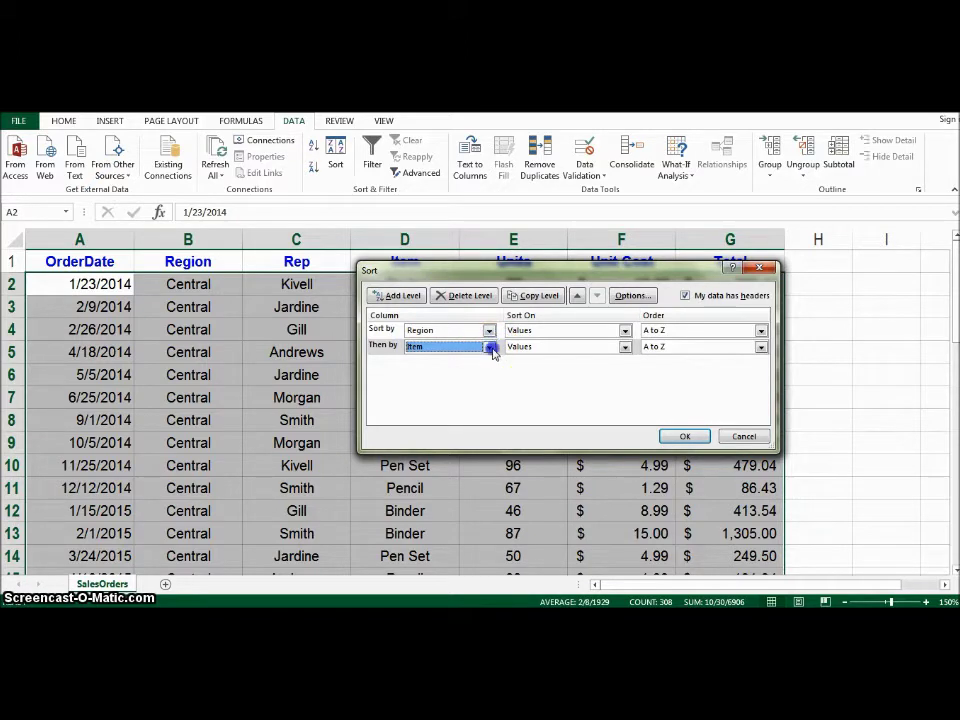
{"action": "left_click", "coordinate": [489, 347]}
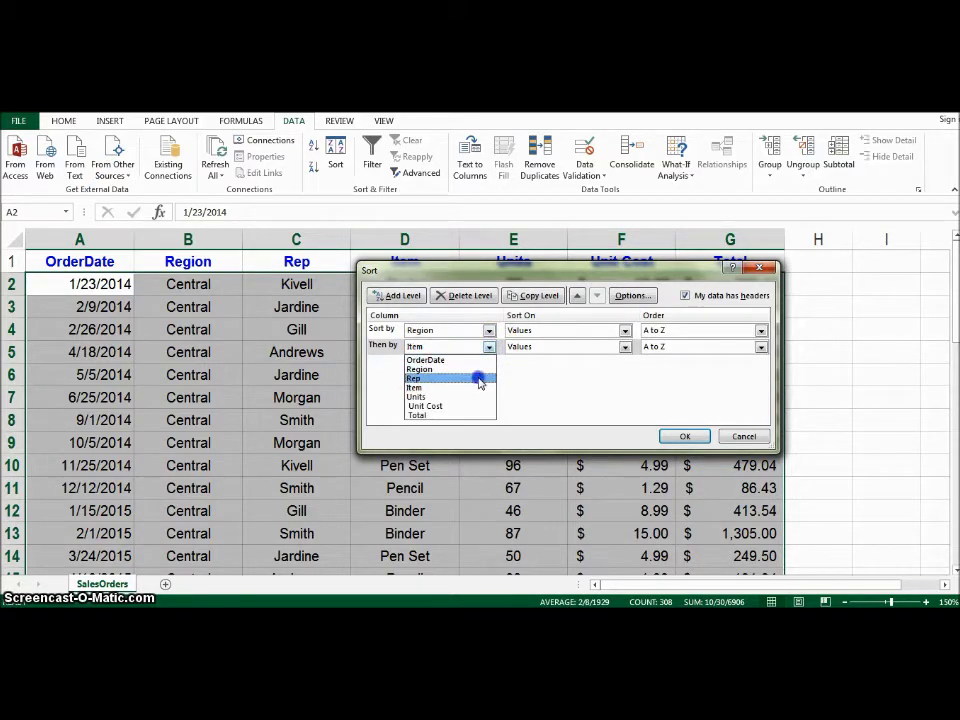
{"action": "left_click", "coordinate": [480, 378]}
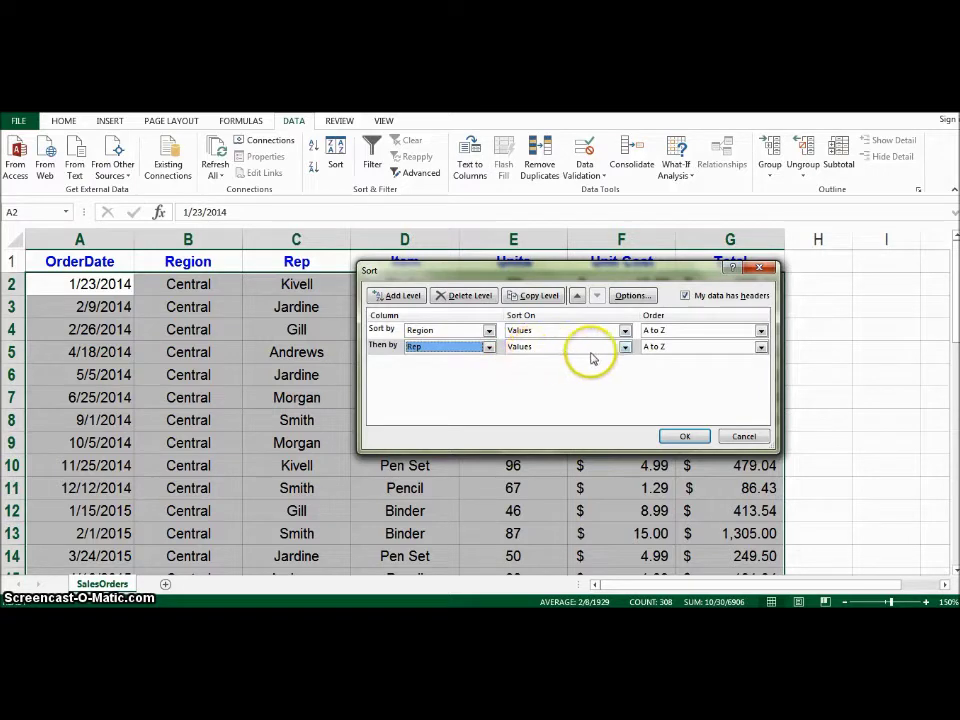
{"action": "left_click", "coordinate": [685, 437]}
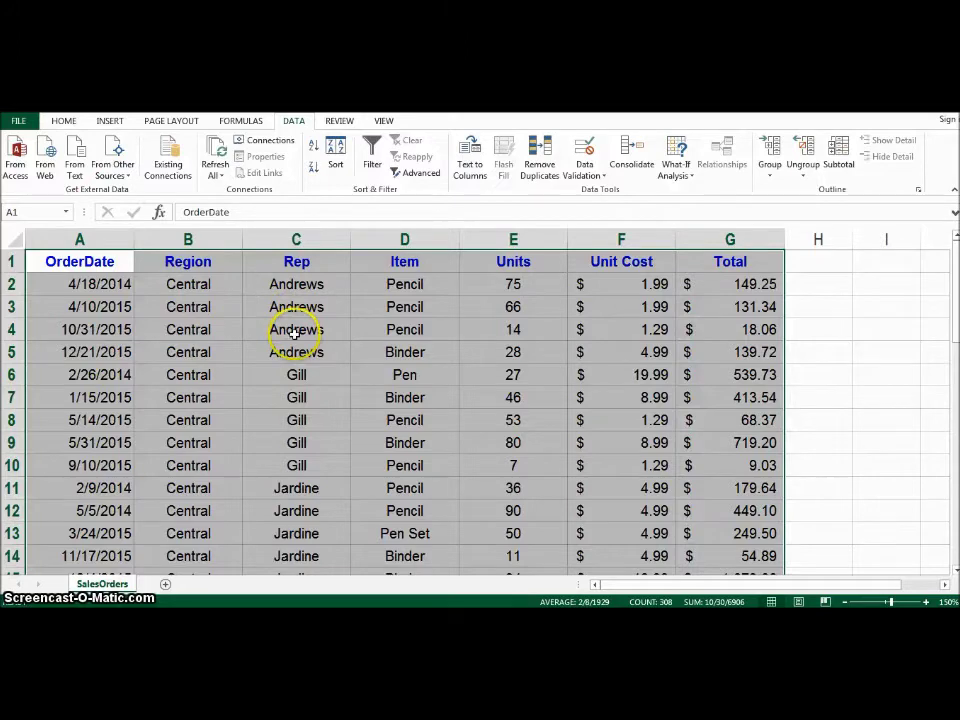
- Review the order of regions and reps through the end of the table, and clear the selection by selecting cell H5
{"action": "scroll", "coordinate": [294, 334], "scroll_direction": "down", "scroll_amount": 4}
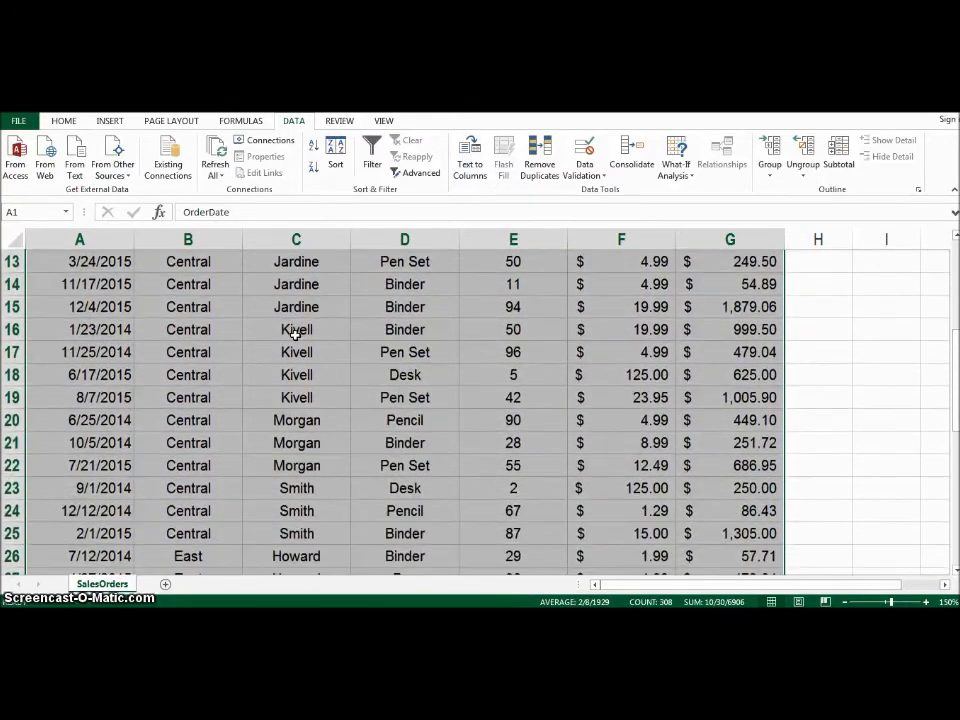
{"action": "scroll", "coordinate": [294, 334], "scroll_direction": "down", "scroll_amount": 4}
{"action": "scroll", "coordinate": [295, 334], "scroll_direction": "down", "scroll_amount": 3}
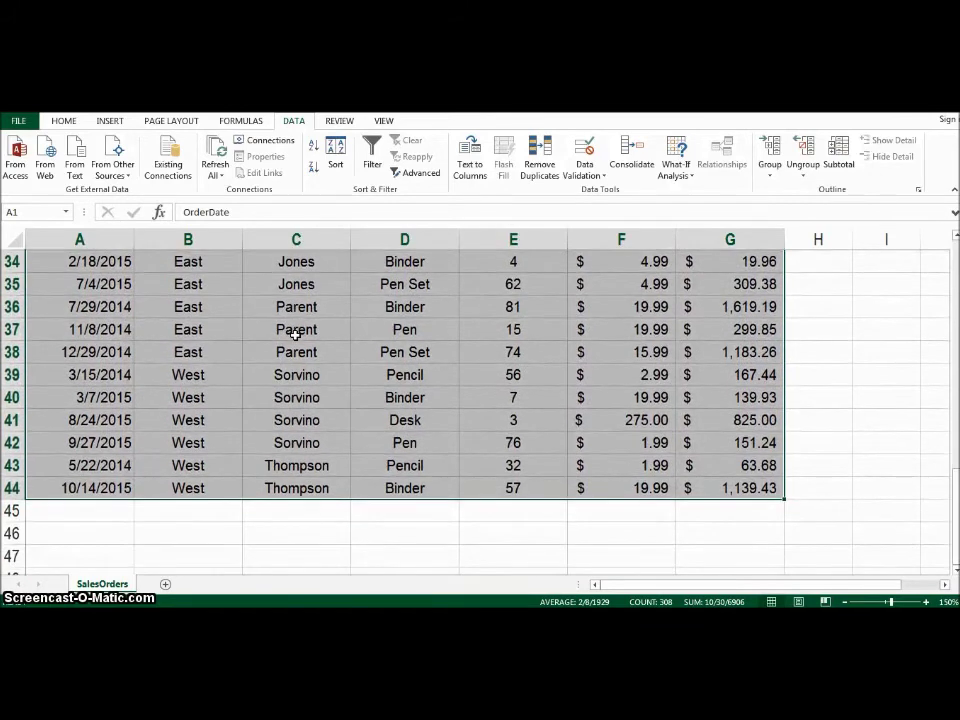
{"action": "scroll", "coordinate": [295, 336], "scroll_direction": "up", "scroll_amount": 6}
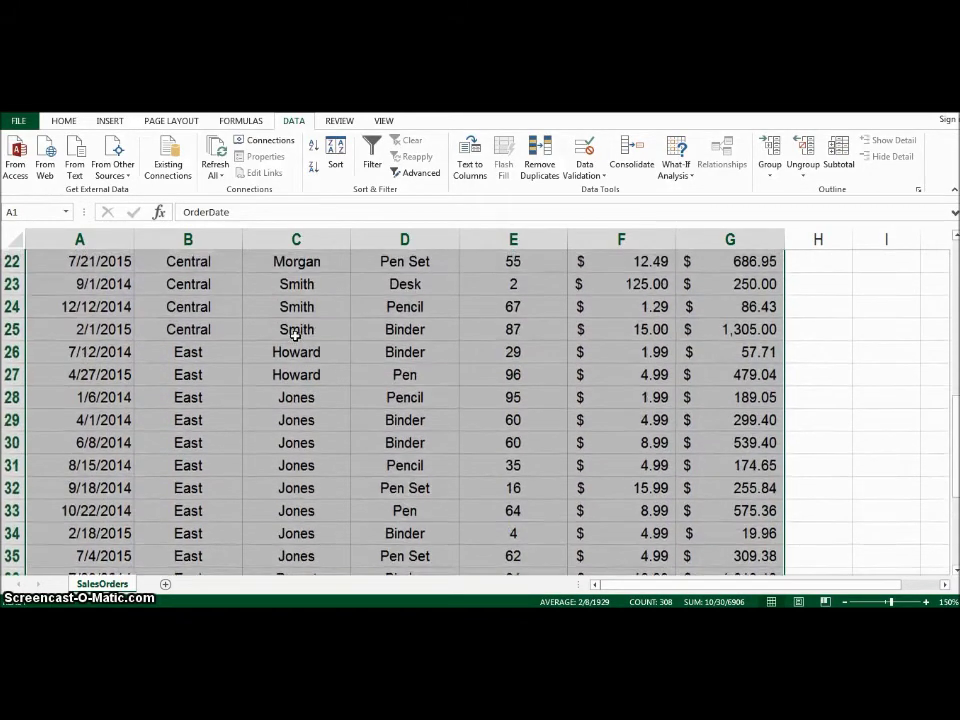
{"action": "scroll", "coordinate": [295, 336], "scroll_direction": "up", "scroll_amount": 5}
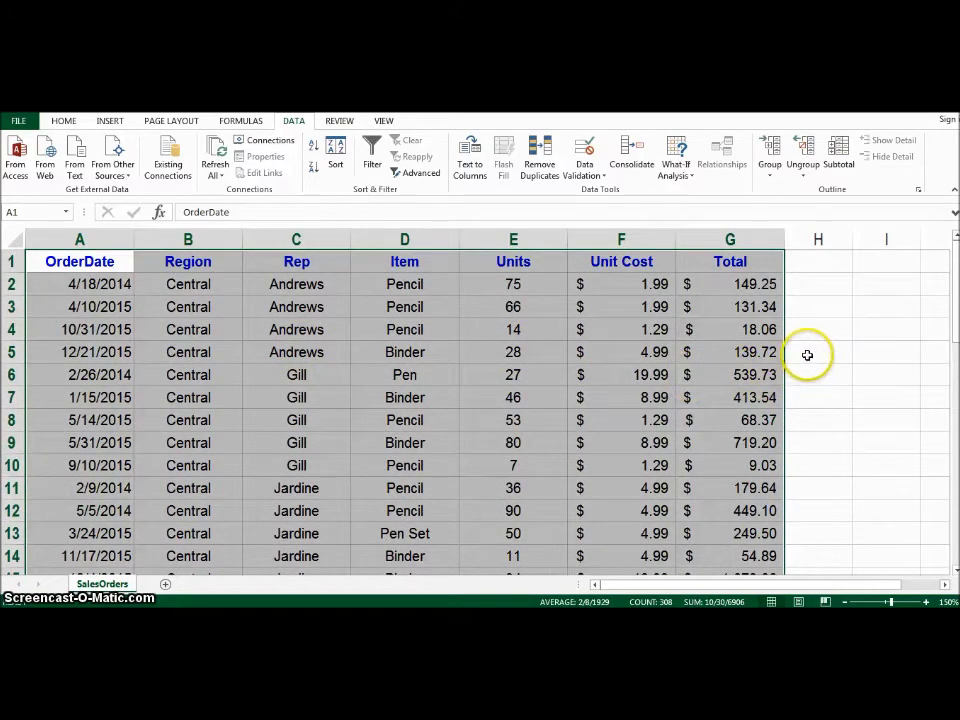
{"action": "left_click", "coordinate": [807, 354]}
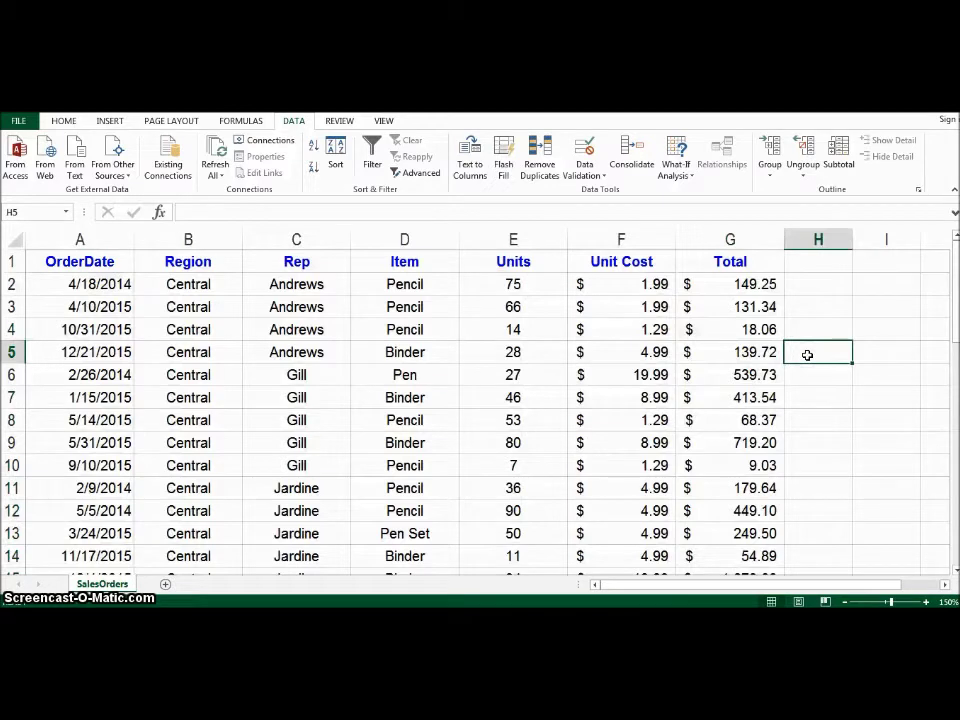
- Total the first rep's orders by entering =SUM(G2:G5) in cell H5 and check the resulting formula
{"action": "type", "text": "=sum"}
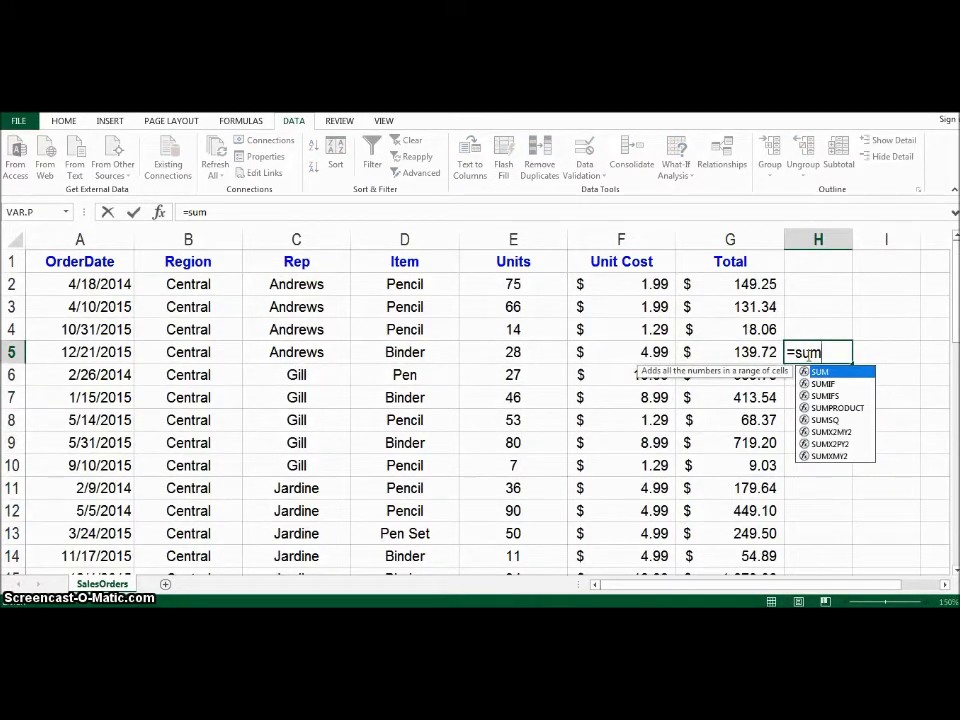
{"action": "type", "text": "("}
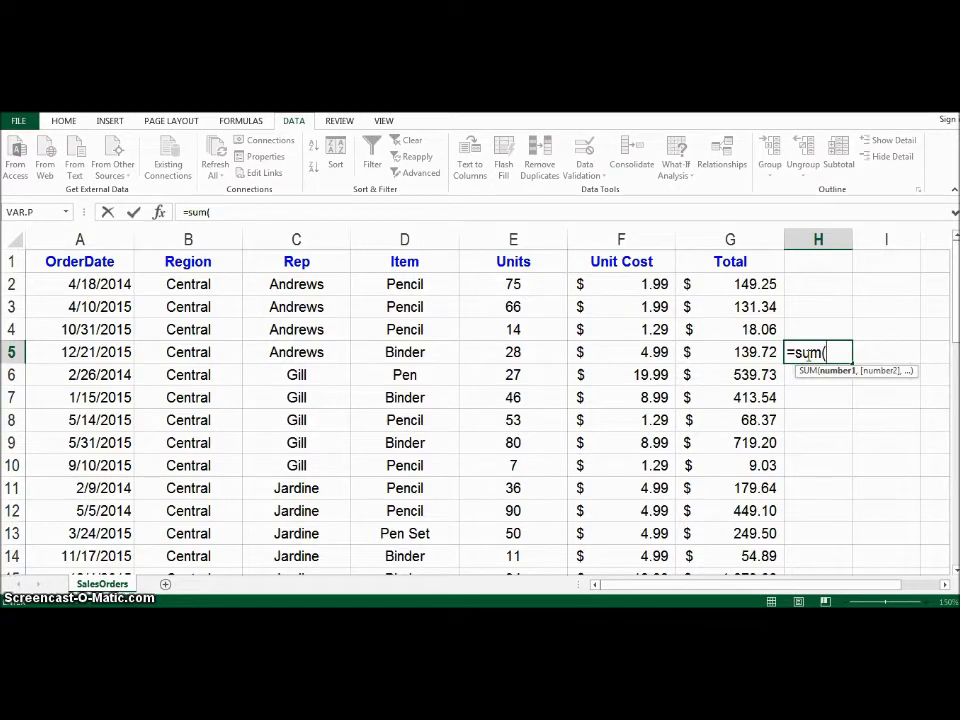
{"action": "left_click_drag", "start_coordinate": [736, 284], "coordinate": [739, 353]}
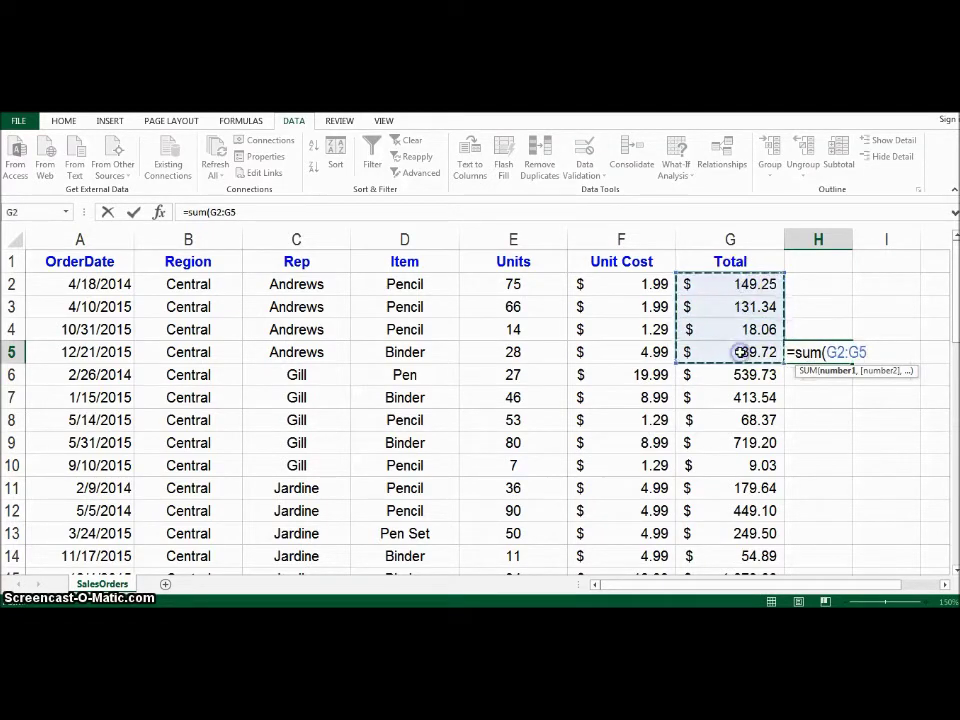
{"action": "type", "text": ")"}
{"action": "key", "text": "Return"}
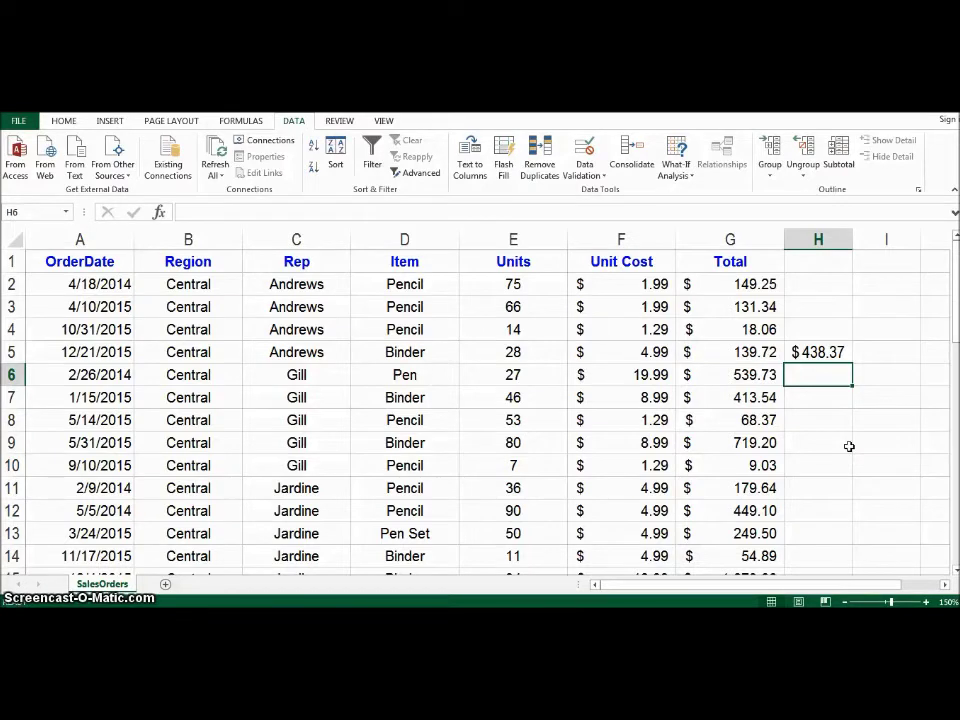
{"action": "key", "text": "Up"}
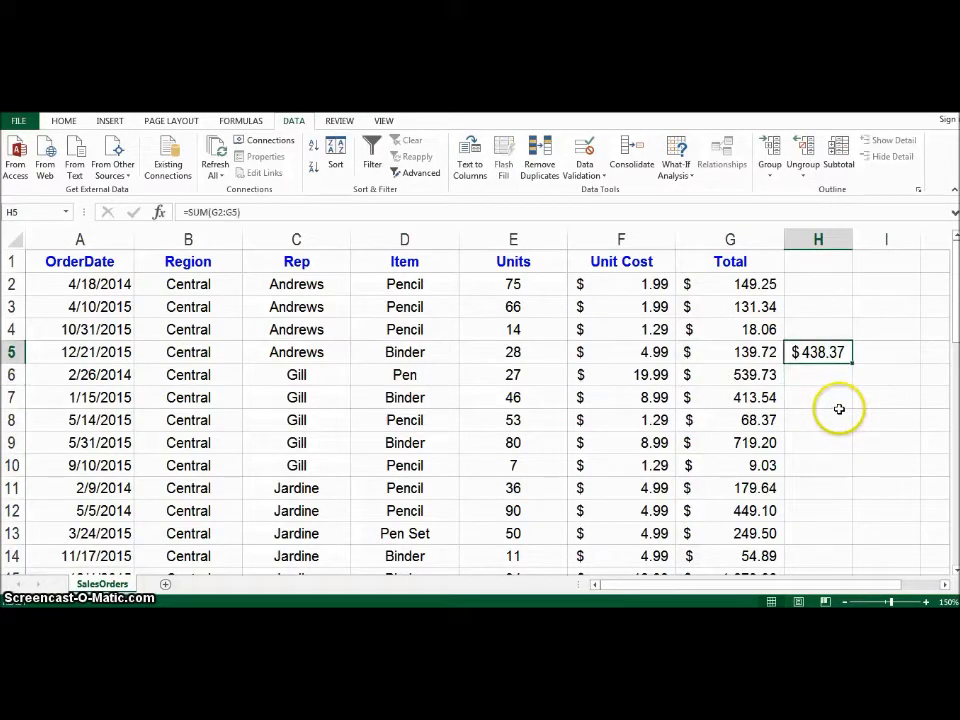
{"action": "key", "text": "Down"}
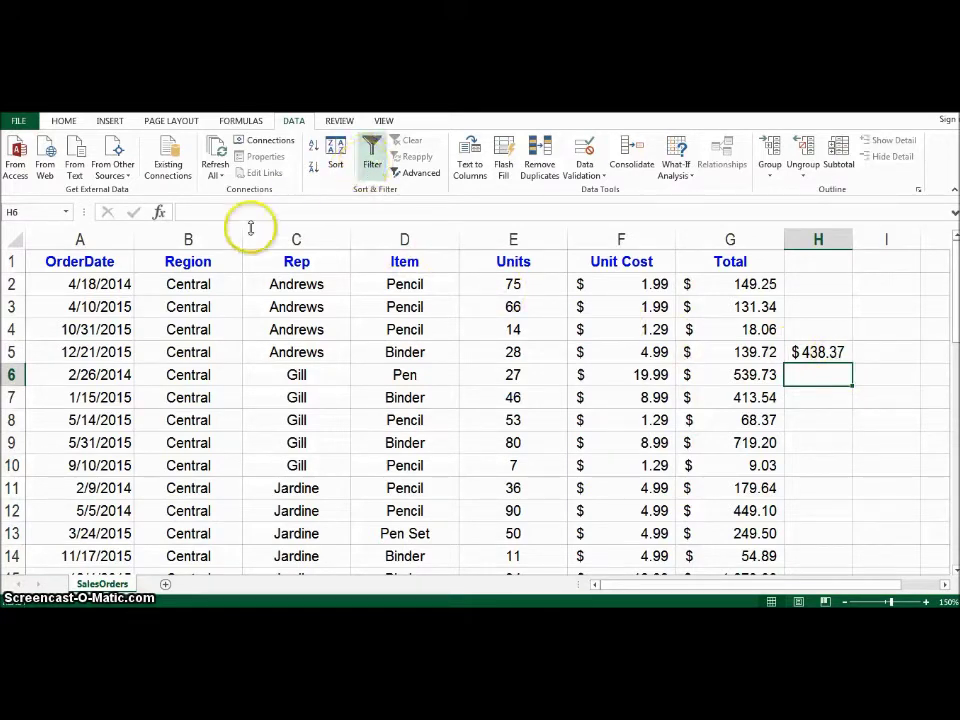
- Select the whole sales orders table with its headers, A1 through G44, and turn on filtering for its columns
{"action": "left_click_drag", "start_coordinate": [79, 266], "coordinate": [751, 515]}
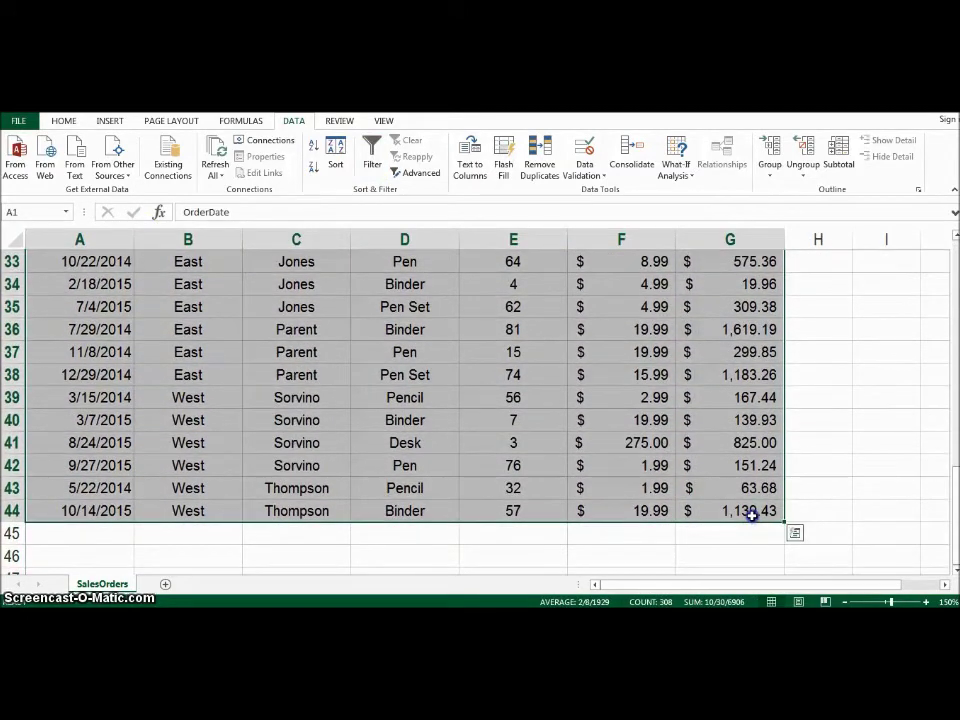
{"action": "scroll", "coordinate": [696, 459], "scroll_direction": "up", "scroll_amount": 10}
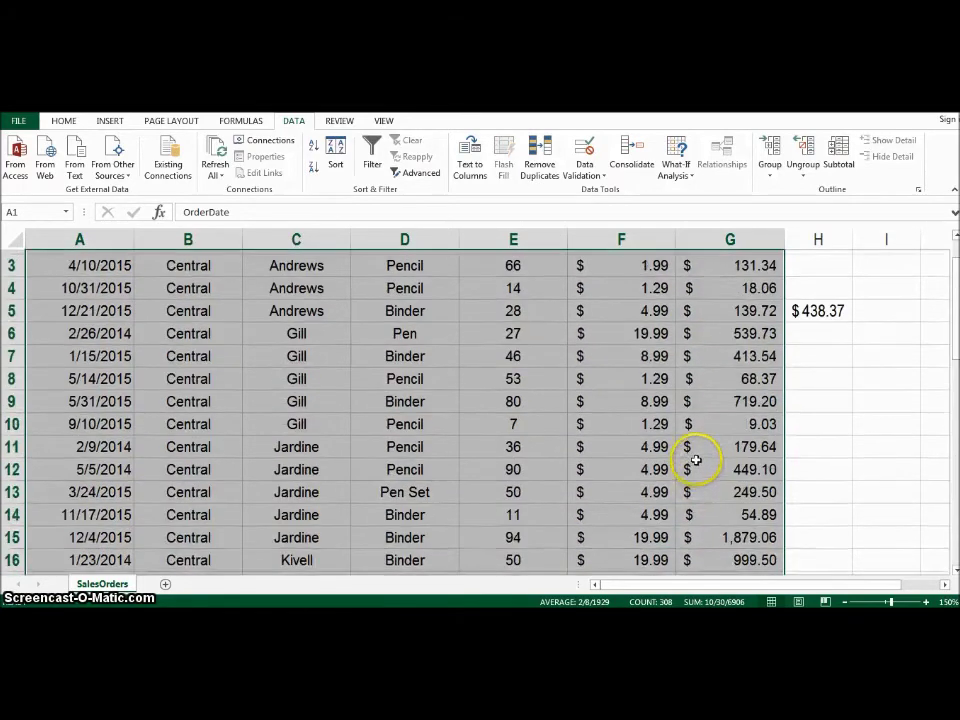
{"action": "scroll", "coordinate": [695, 462], "scroll_direction": "up", "scroll_amount": 1}
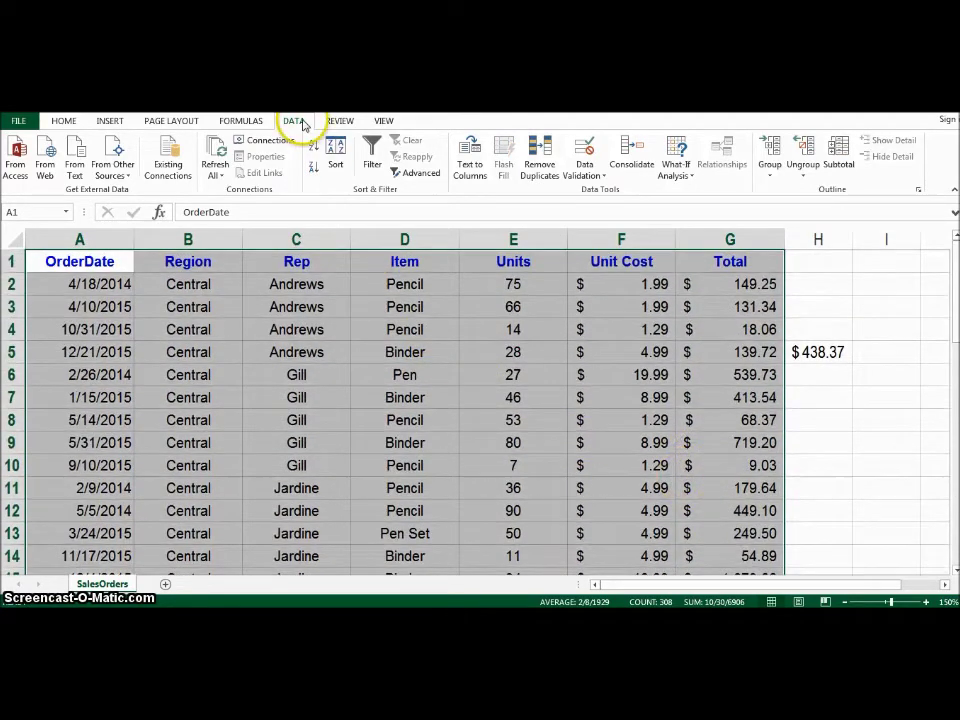
{"action": "left_click", "coordinate": [374, 152]}
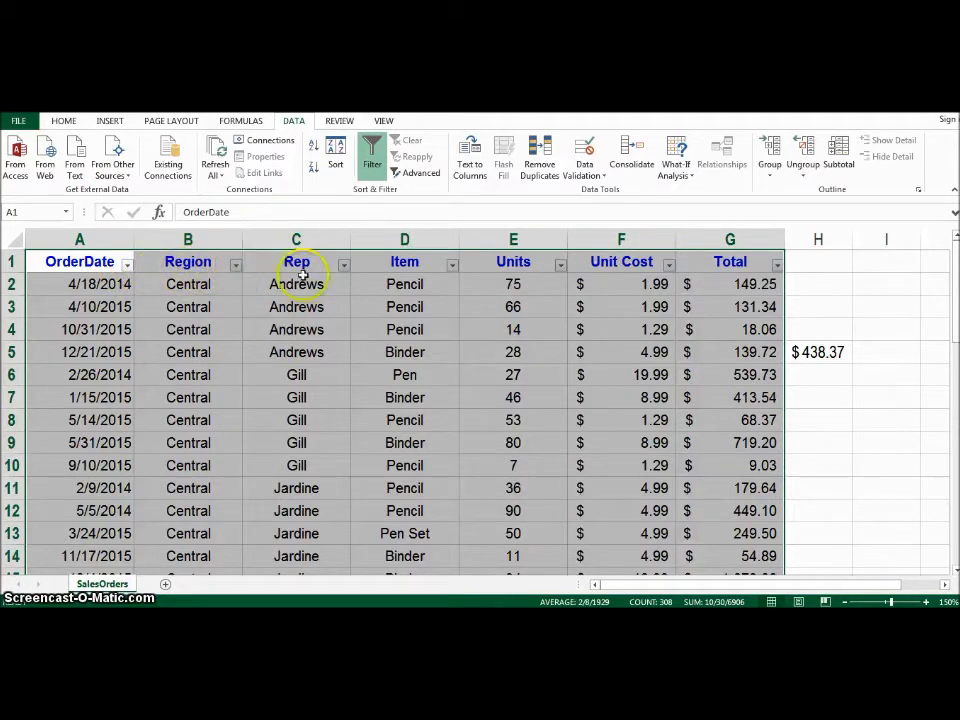
- Filter the Item column to show only the Pen and Pencil records
{"action": "left_click", "coordinate": [453, 268]}
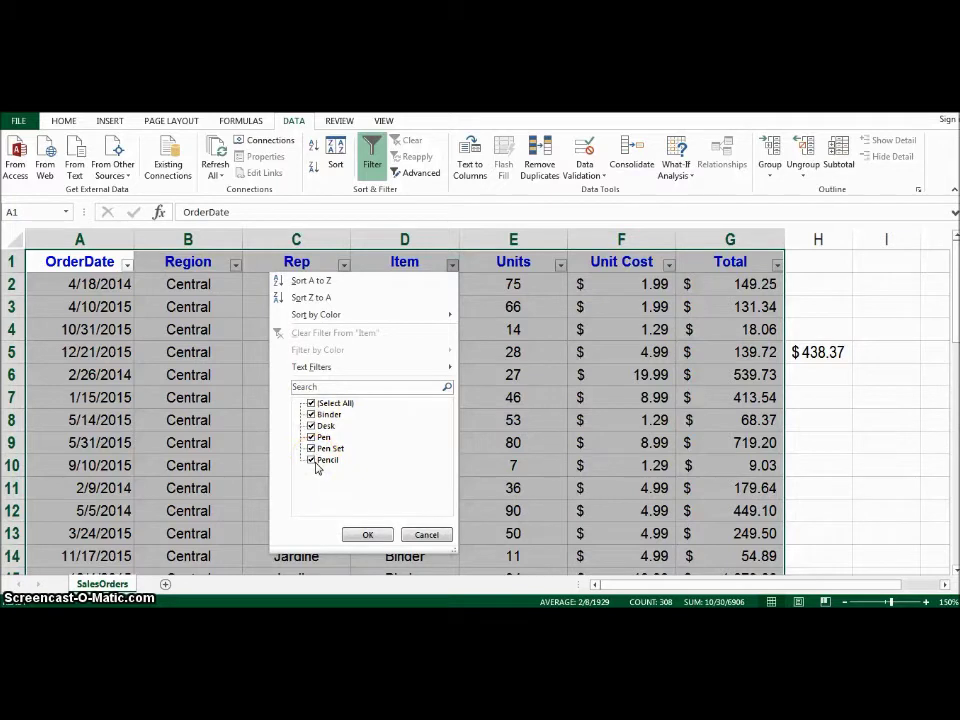
{"action": "left_click", "coordinate": [311, 404]}
{"action": "left_click", "coordinate": [312, 459]}
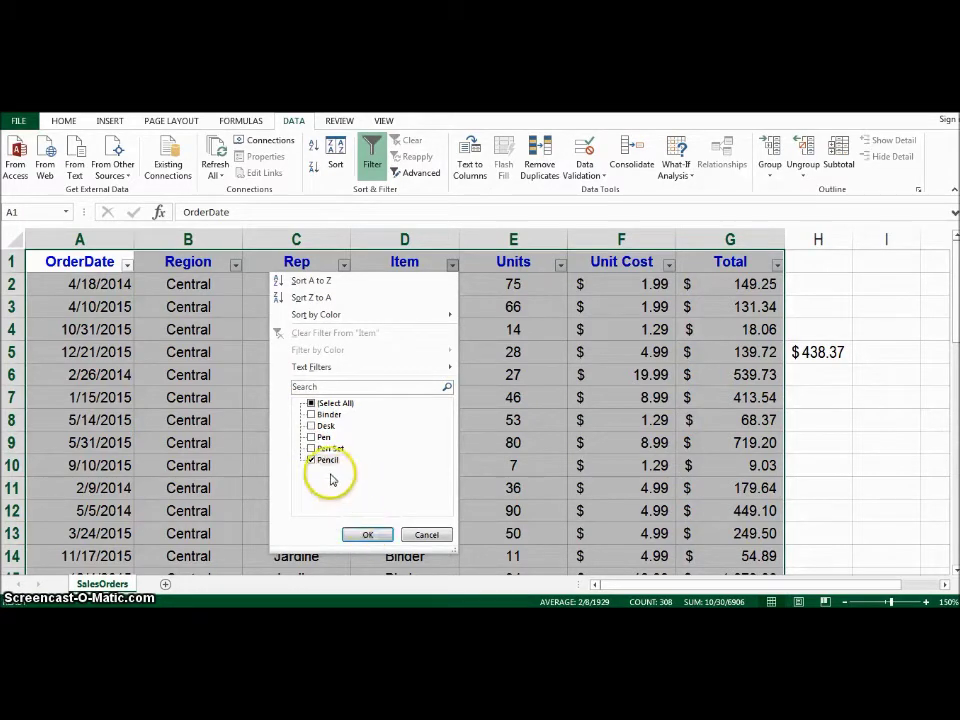
{"action": "left_click", "coordinate": [312, 439]}
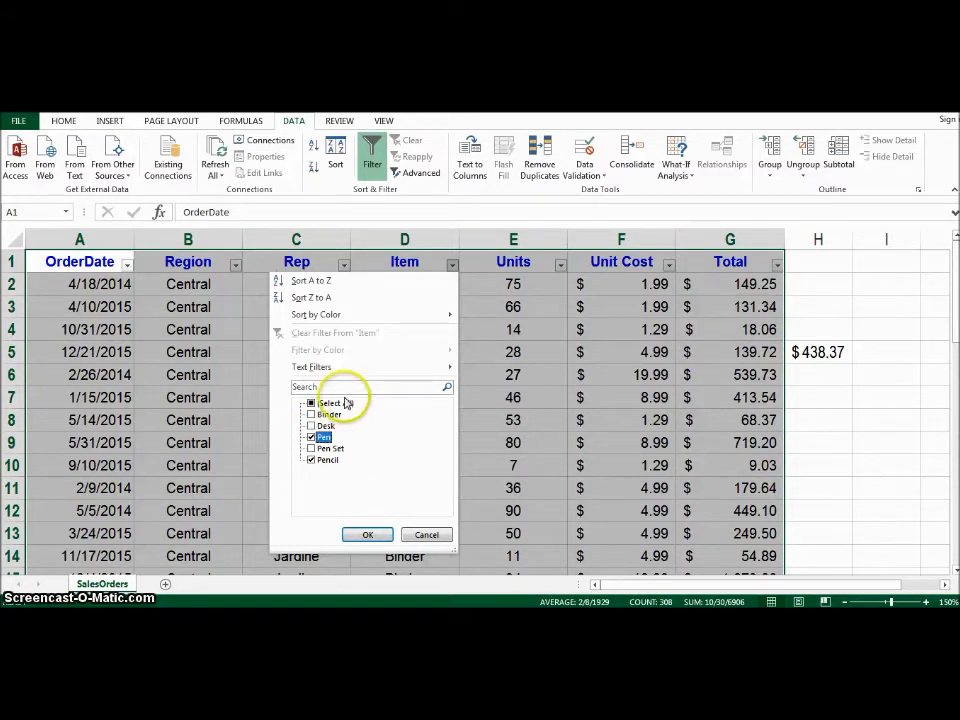
{"action": "mouse_move", "coordinate": [355, 367]}
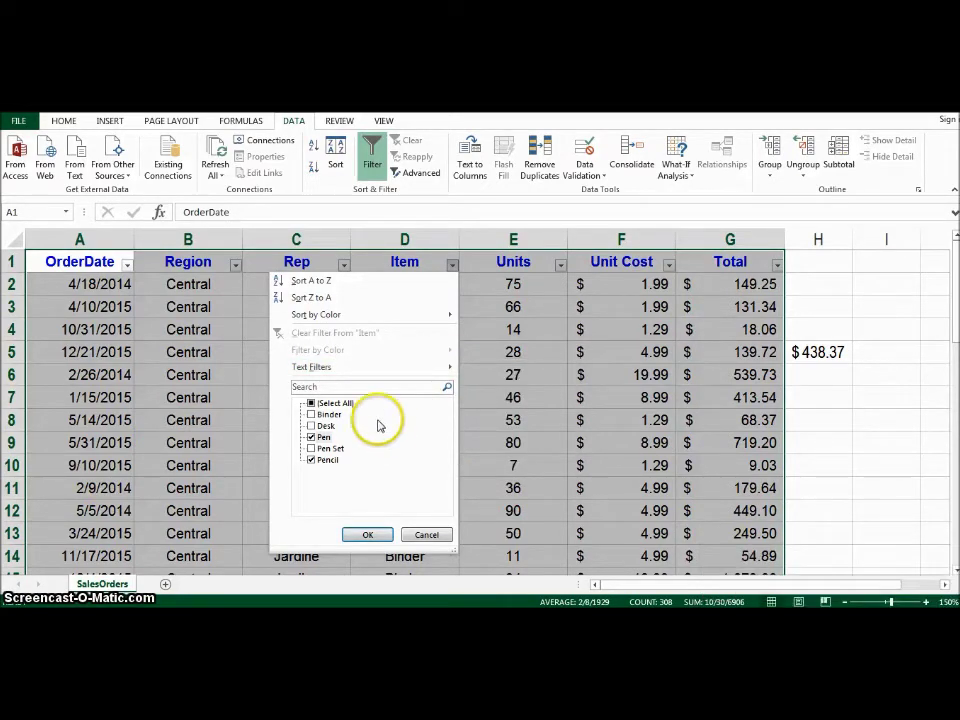
{"action": "left_click", "coordinate": [351, 387]}
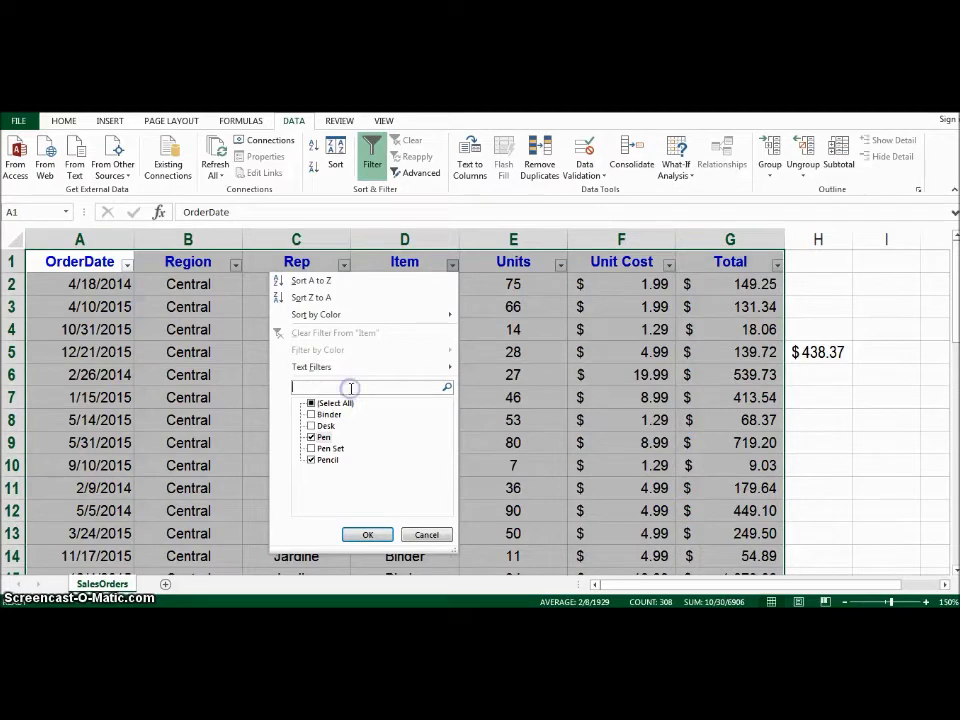
{"action": "left_click", "coordinate": [379, 441]}
{"action": "left_click", "coordinate": [369, 536]}
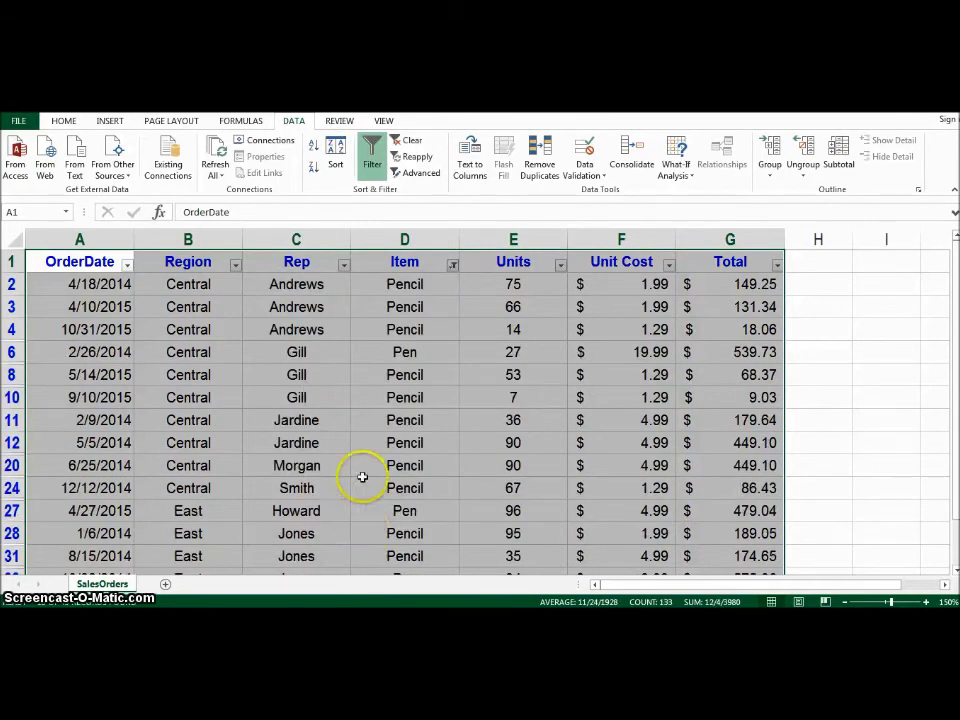
- Review the filtered records, sort them by Item from A to Z, and check the order down to the last row
{"action": "left_click_drag", "start_coordinate": [403, 419], "coordinate": [405, 443]}
{"action": "left_click", "coordinate": [407, 486]}
{"action": "scroll", "coordinate": [411, 507], "scroll_direction": "down", "scroll_amount": 1}
{"action": "scroll", "coordinate": [411, 507], "scroll_direction": "down", "scroll_amount": 3}
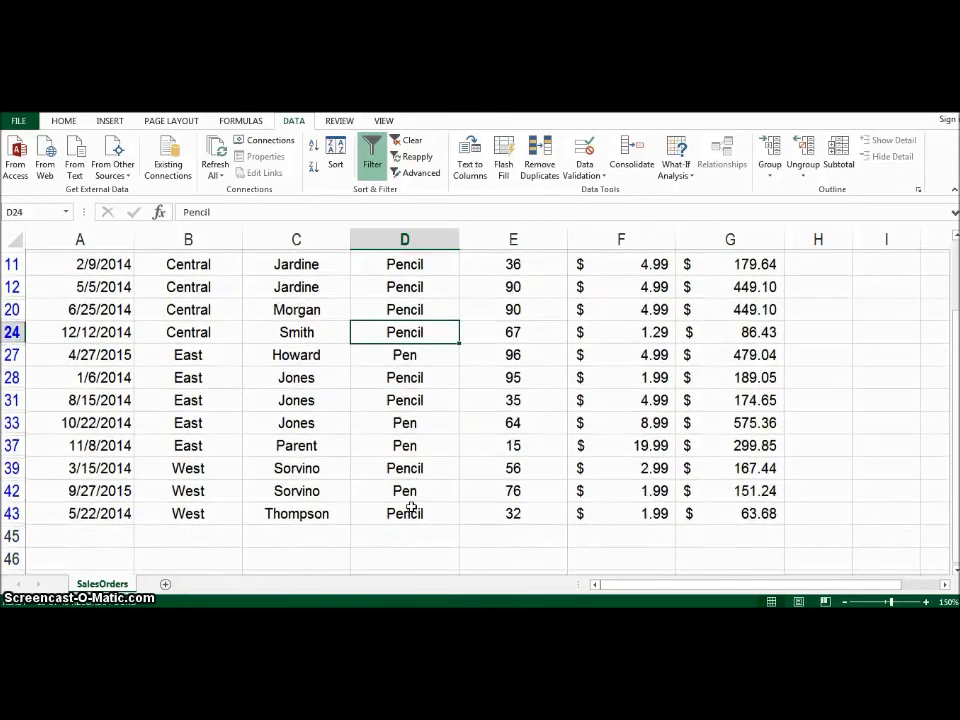
{"action": "scroll", "coordinate": [409, 510], "scroll_direction": "up", "scroll_amount": 3}
{"action": "left_click", "coordinate": [408, 497]}
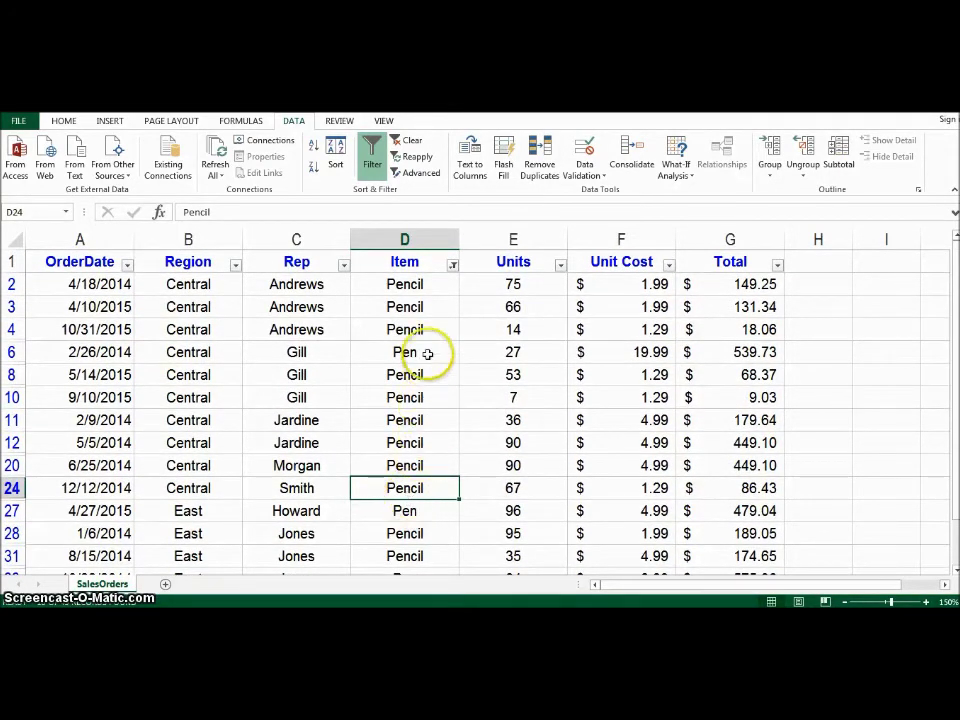
{"action": "left_click", "coordinate": [453, 265]}
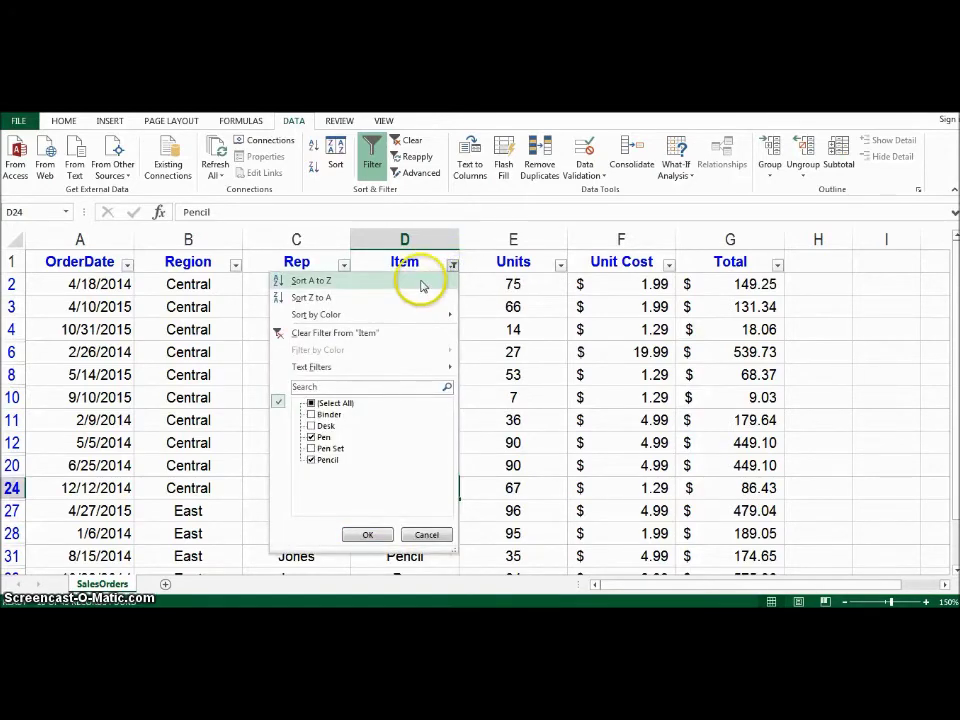
{"action": "left_click", "coordinate": [421, 284]}
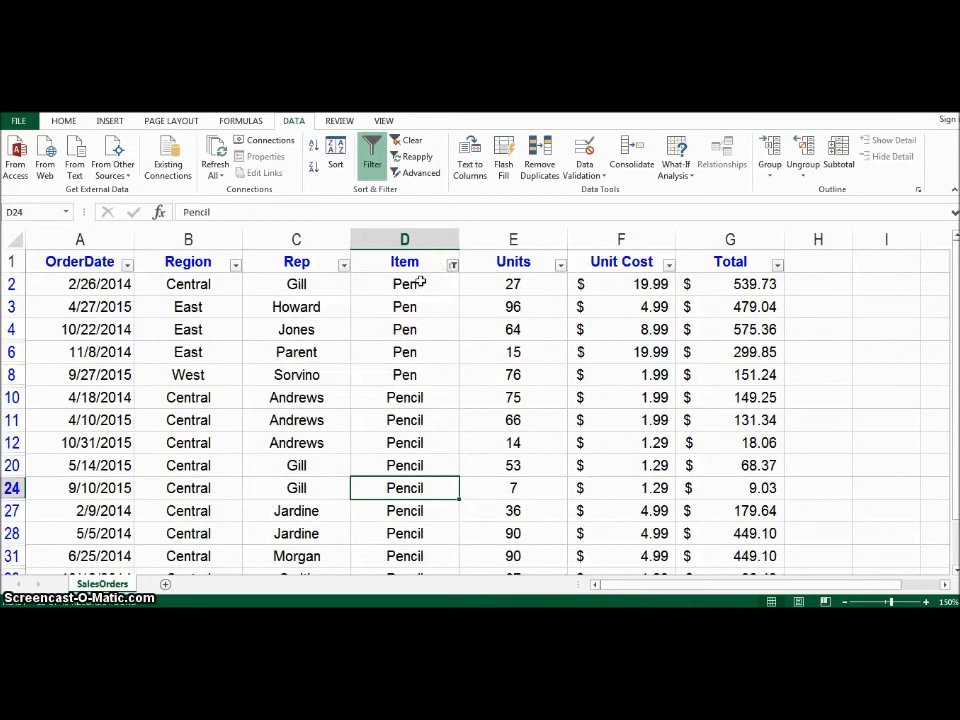
{"action": "scroll", "coordinate": [421, 368], "scroll_direction": "down", "scroll_amount": 2}
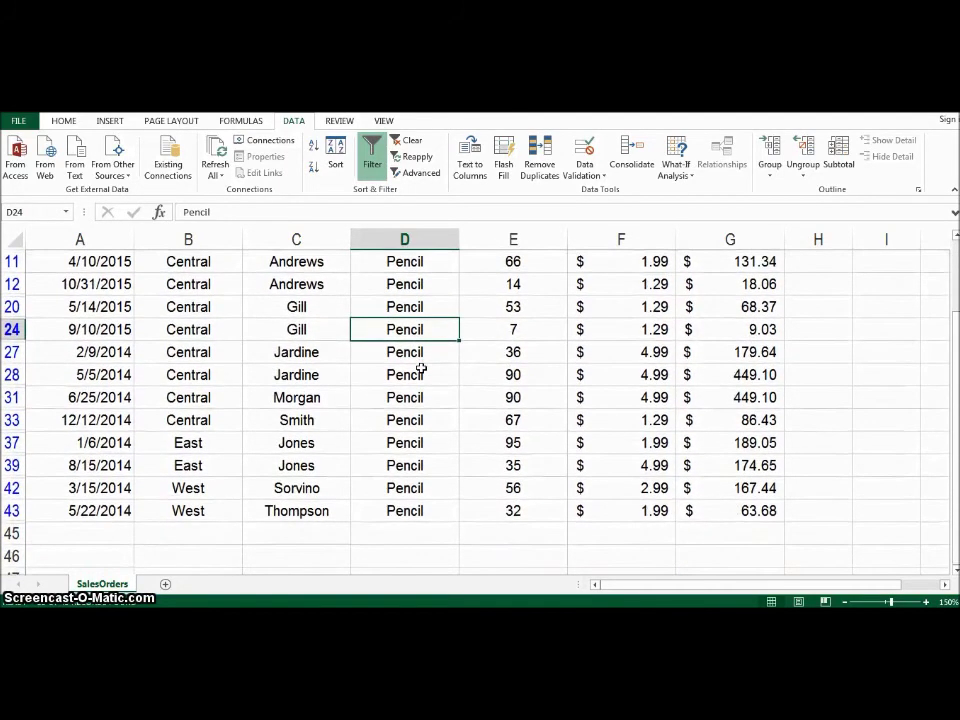
{"action": "scroll", "coordinate": [422, 371], "scroll_direction": "up", "scroll_amount": 4}
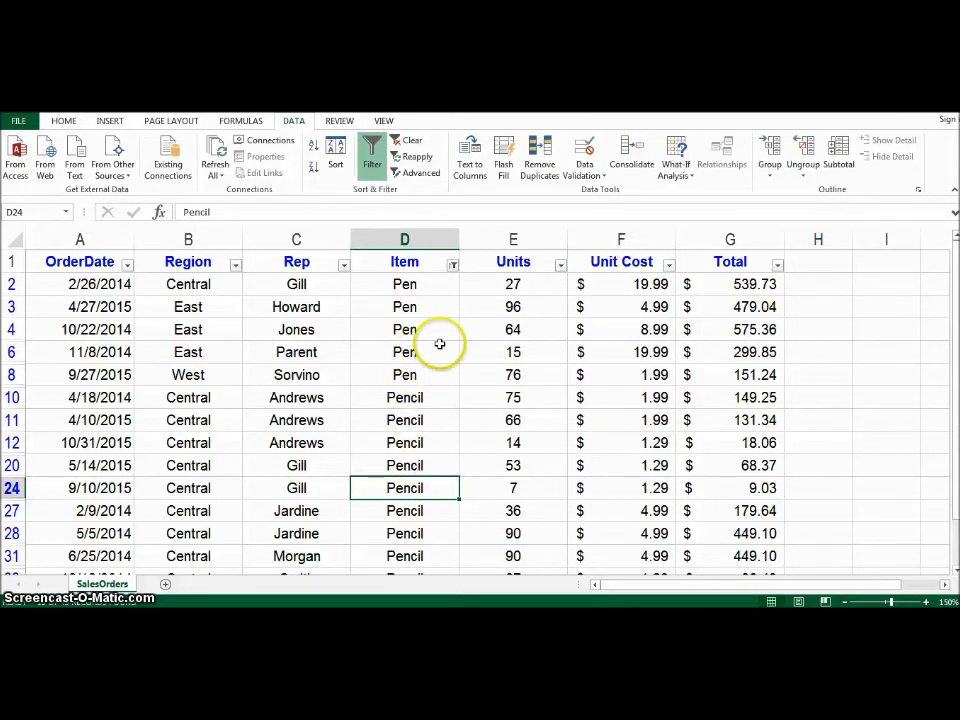
{"action": "left_click", "coordinate": [801, 374]}
{"action": "key", "text": "Return"}
{"action": "type", "text": "0"}
{"action": "key", "text": "Return"}
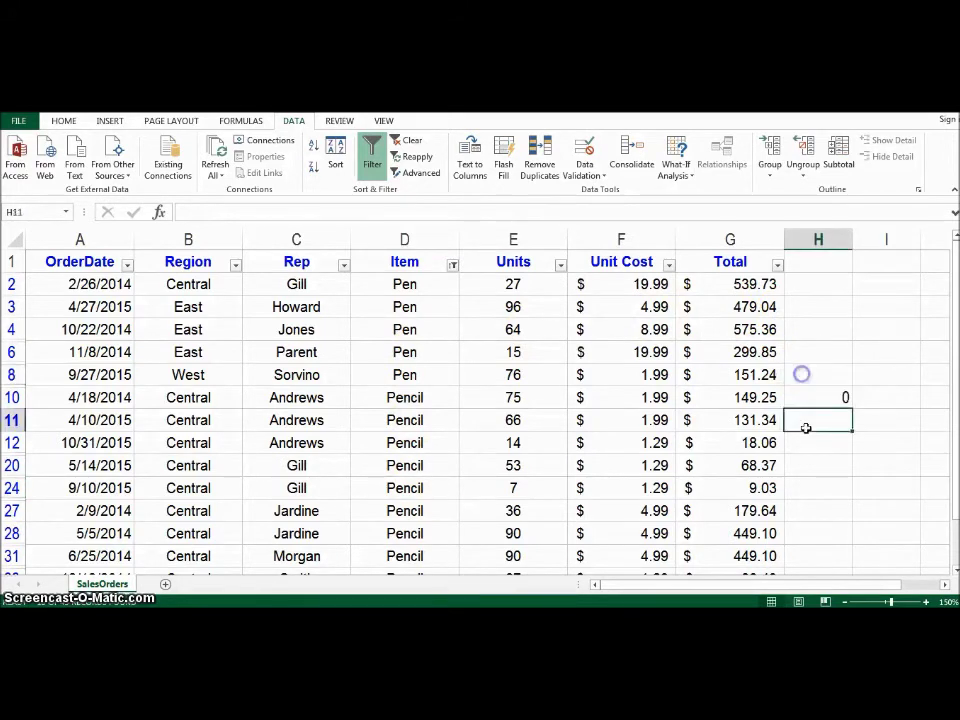
{"action": "left_click", "coordinate": [818, 397]}
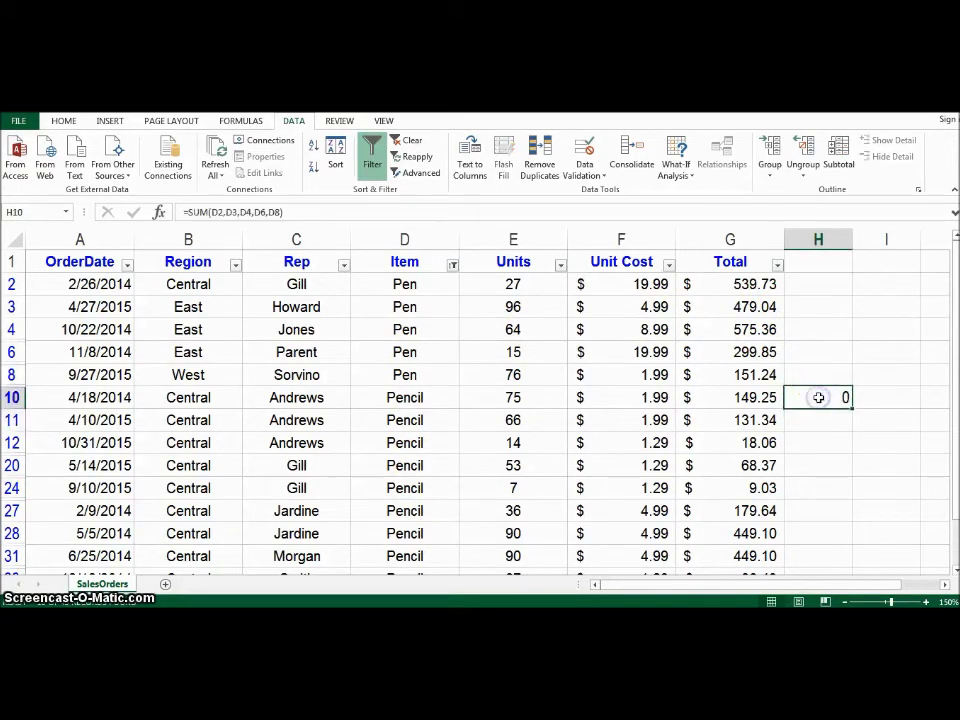
{"action": "key", "text": "Delete"}
- Sum the units of only the visible Pen rows in cell H10 with =SUM(E2,E3,E4,E6,E8)
{"action": "type", "text": "="}
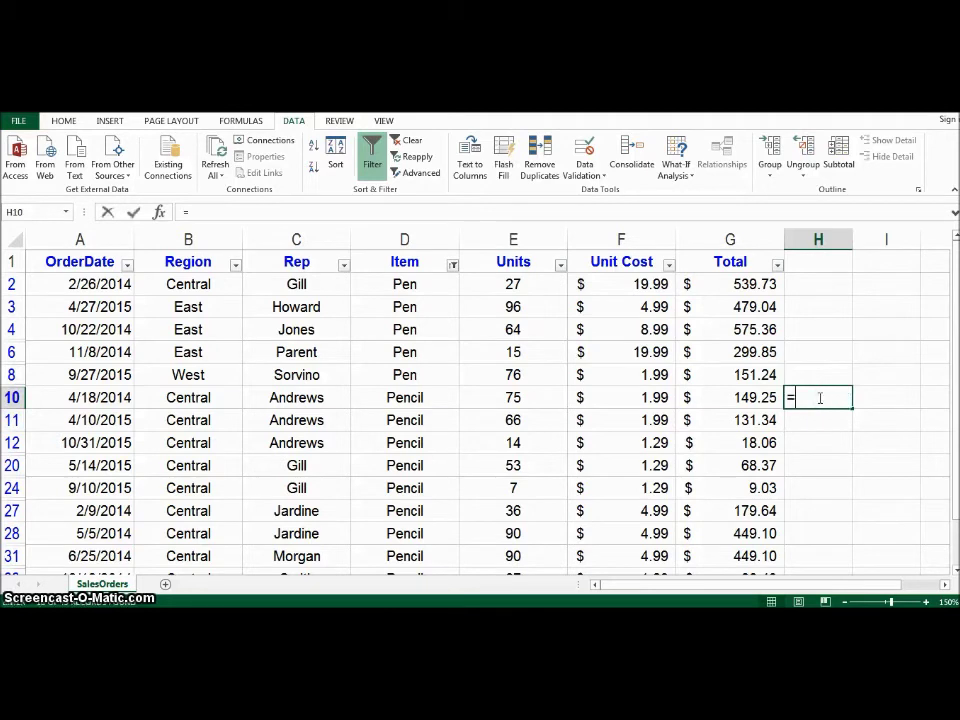
{"action": "type", "text": "sum"}
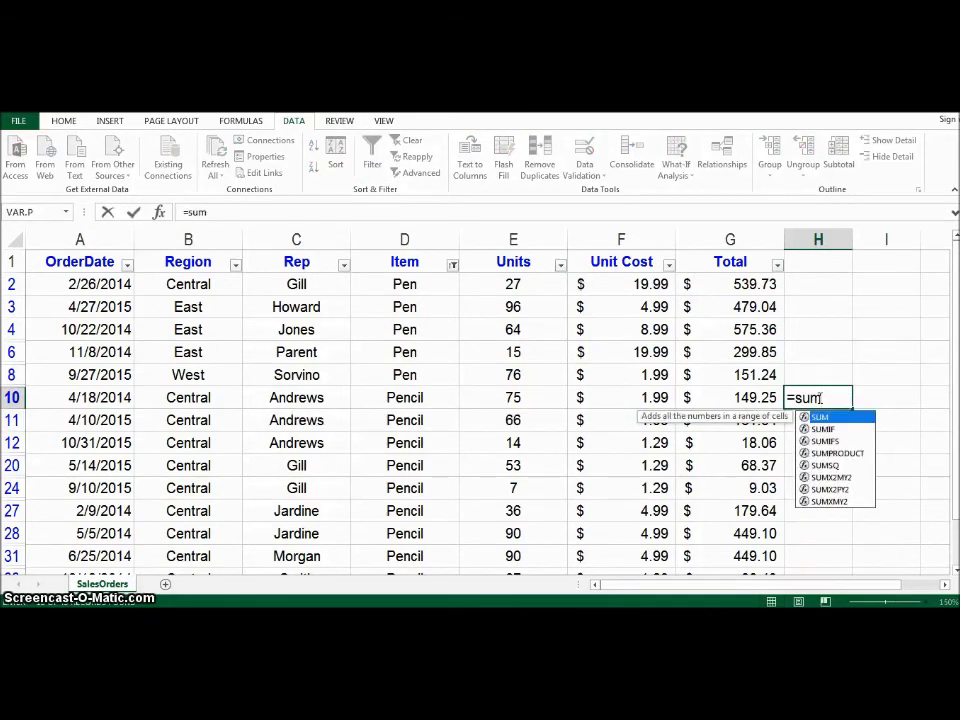
{"action": "type", "text": "("}
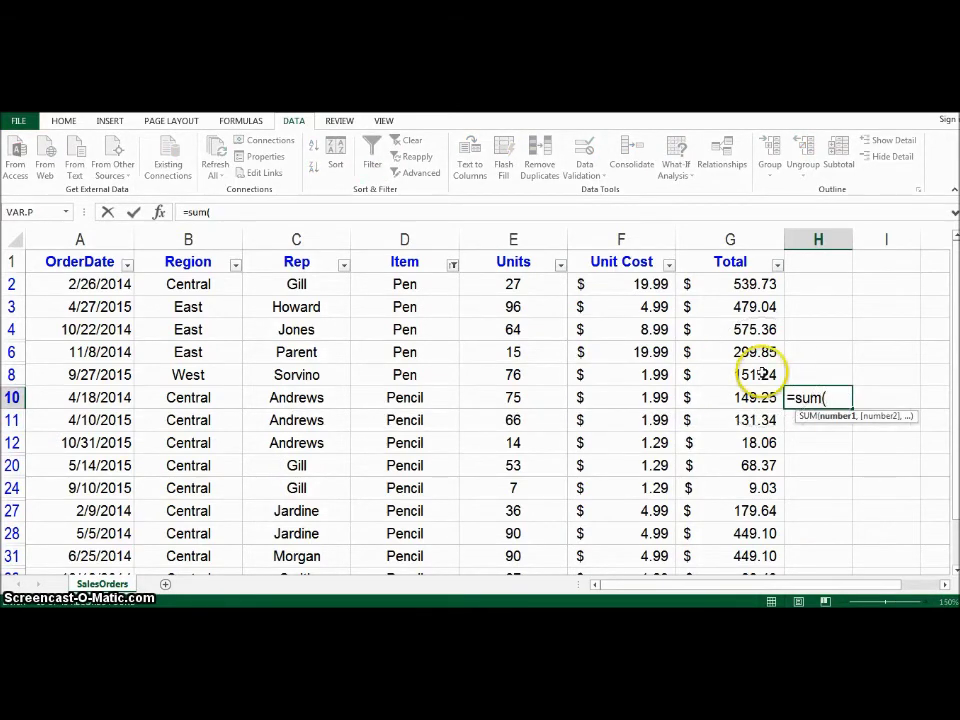
{"action": "left_click", "coordinate": [529, 284]}
{"action": "type", "text": ","}
{"action": "left_click", "coordinate": [531, 306]}
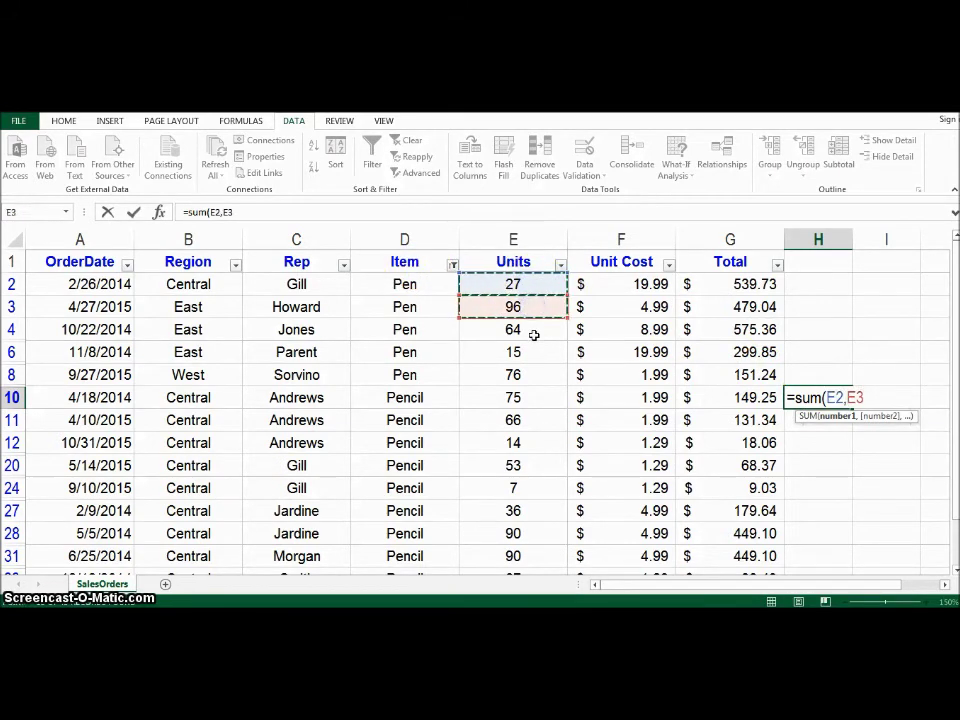
{"action": "type", "text": ","}
{"action": "left_click", "coordinate": [532, 331]}
{"action": "type", "text": ","}
{"action": "left_click", "coordinate": [532, 352]}
{"action": "type", "text": ","}
{"action": "left_click", "coordinate": [527, 376]}
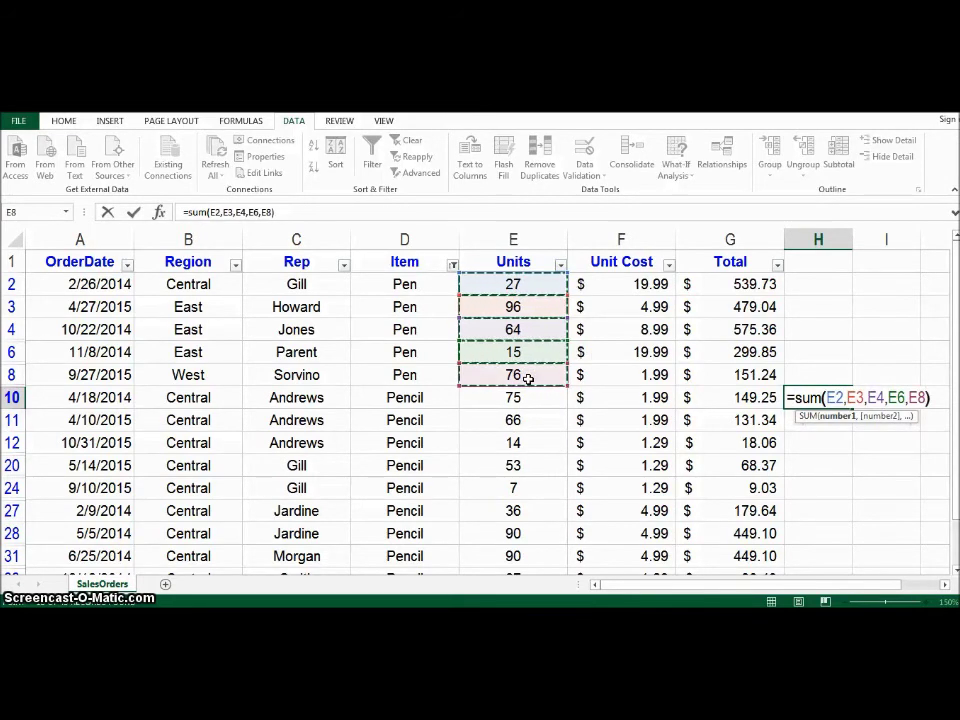
{"action": "key", "text": "Return"}
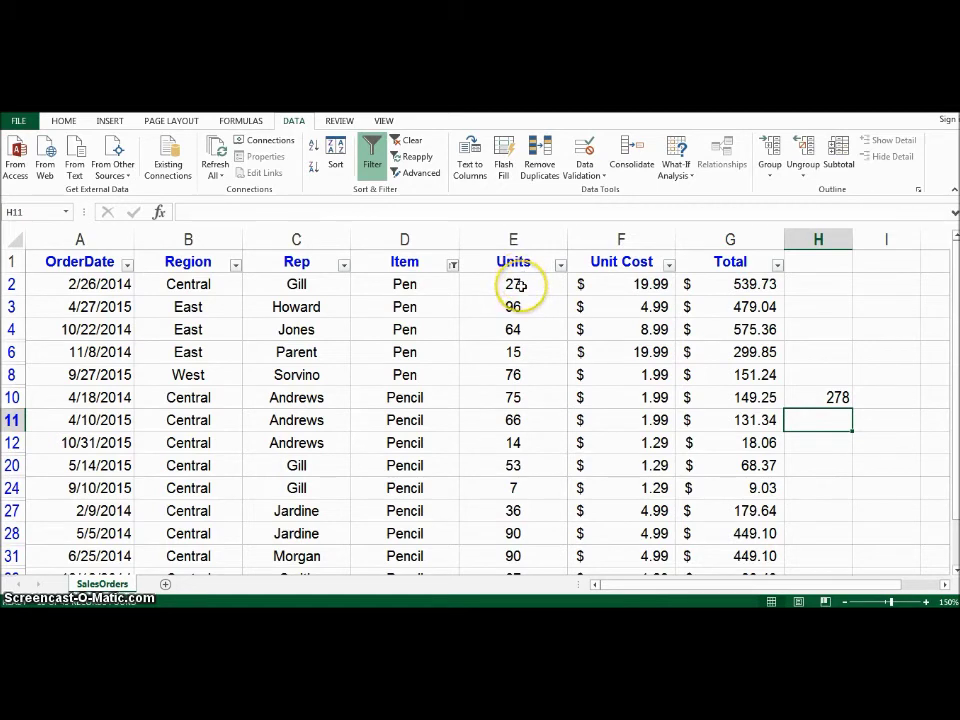
- Sum the Pen units as one continuous range in cell H11 with =SUM(E2:E8), for comparison with the individually picked cells
{"action": "type", "text": "="}
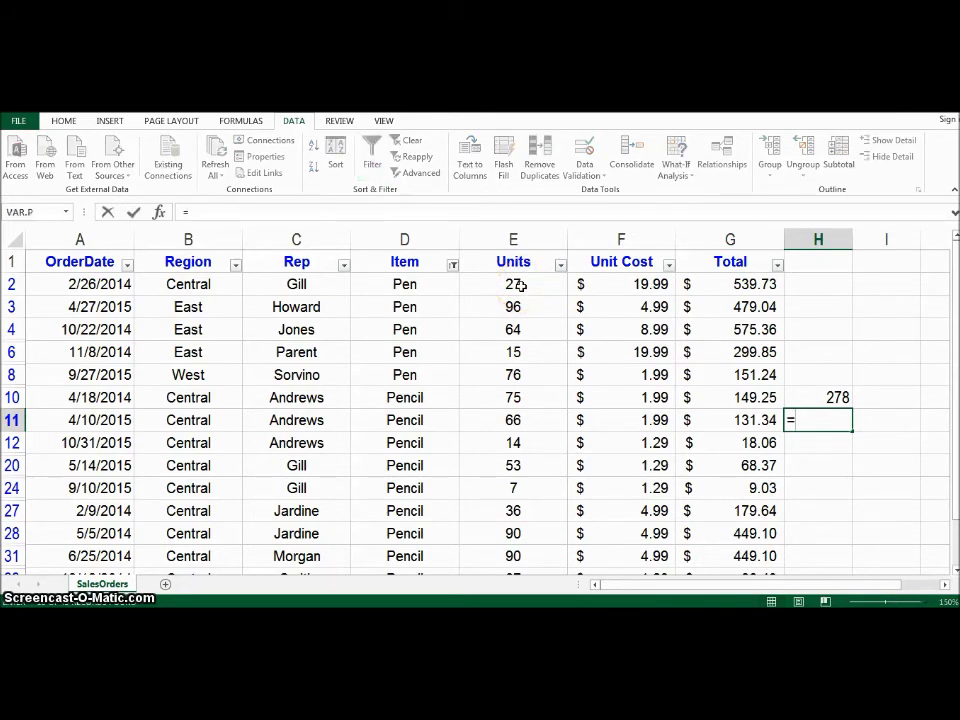
{"action": "type", "text": "sum"}
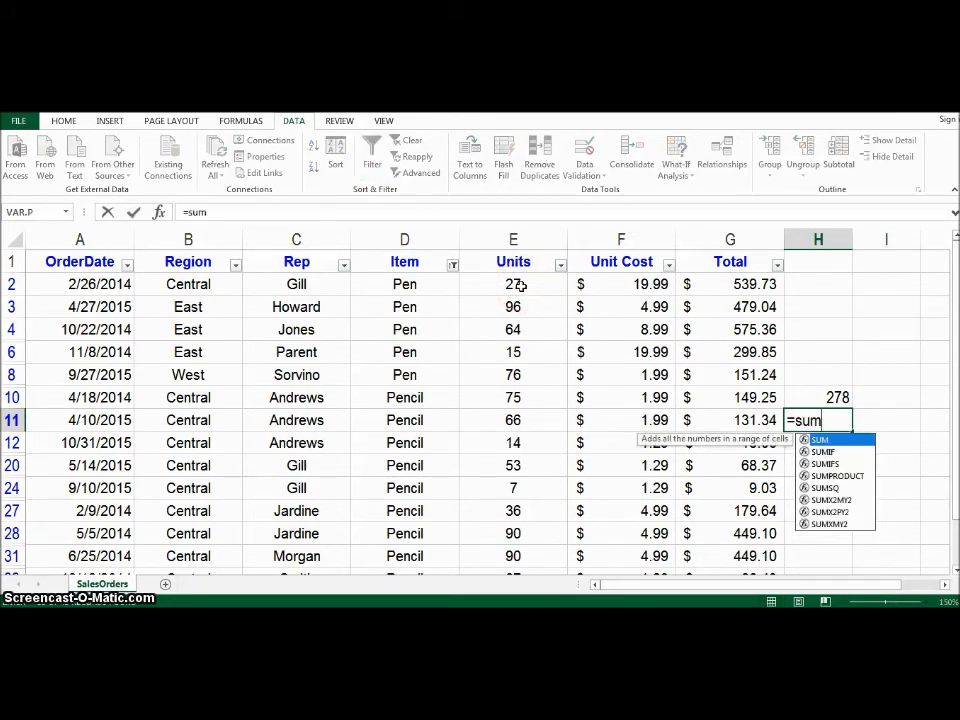
{"action": "type", "text": "("}
{"action": "left_click", "coordinate": [520, 286]}
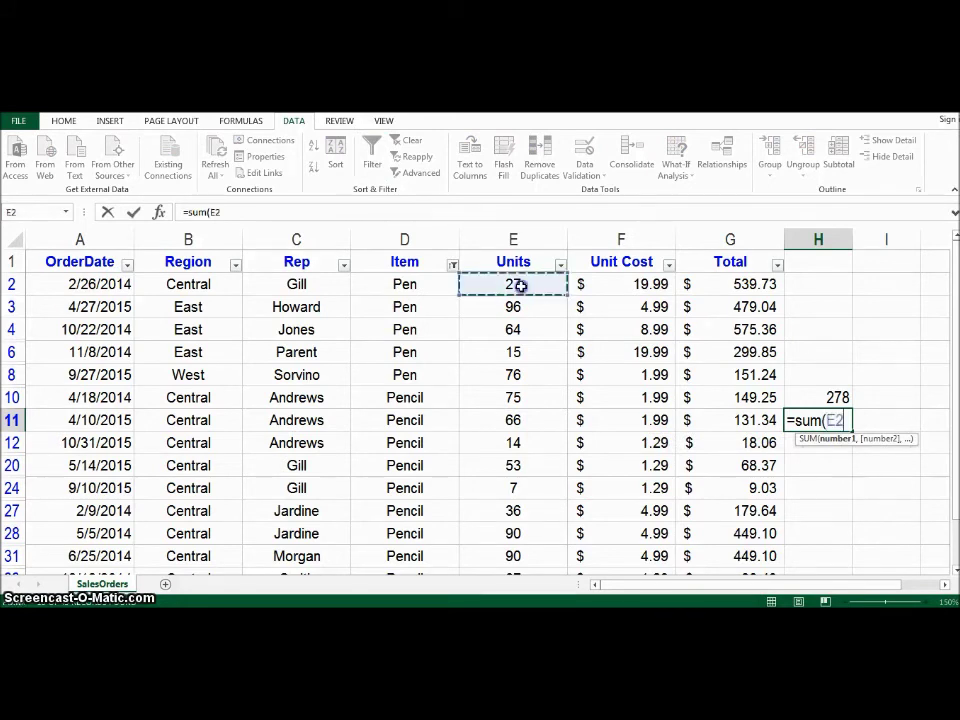
{"action": "key", "text": "shift+Down"}
{"action": "key", "text": "shift+Down"}
{"action": "key", "text": "shift+Down"}
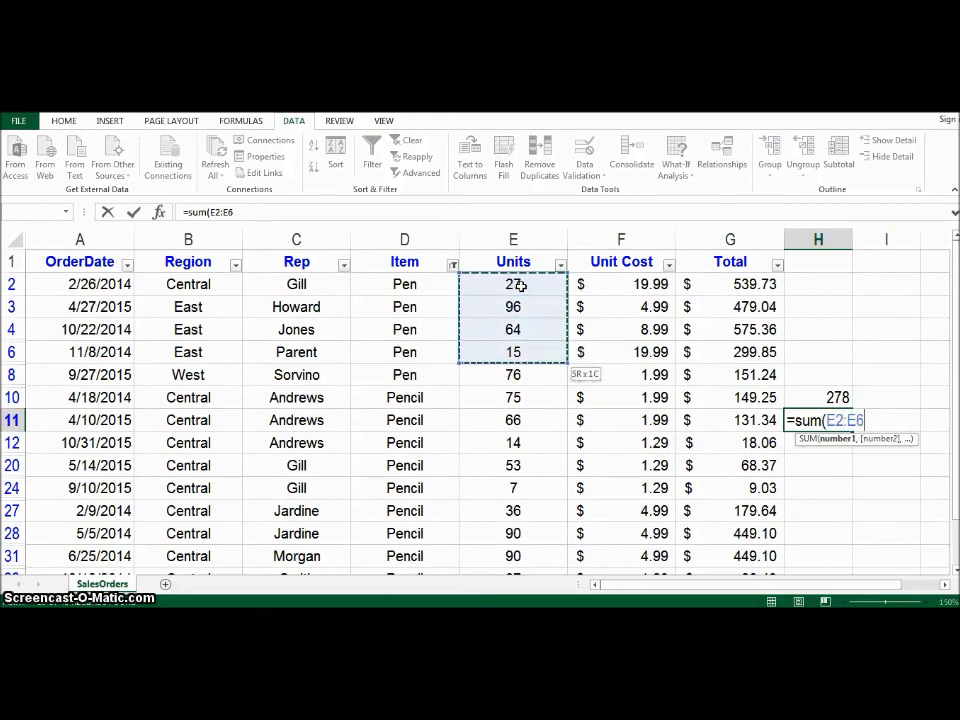
{"action": "key", "text": "shift+Down"}
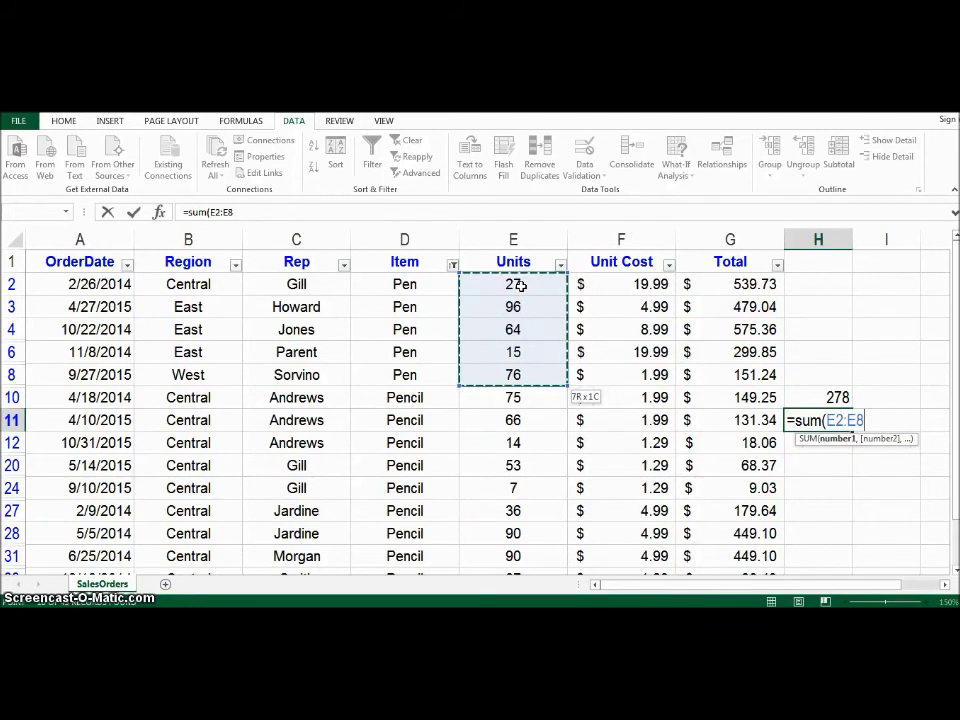
{"action": "key", "text": "Return"}
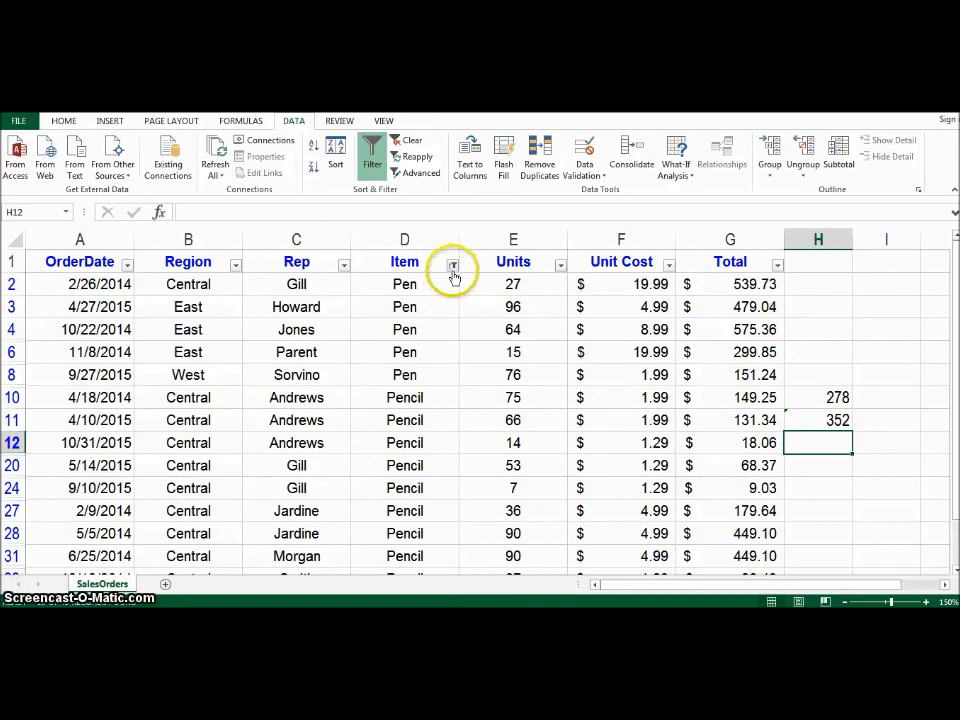
- Turn off filtering to bring back all records and review the row order through the table
{"action": "left_click", "coordinate": [453, 266]}
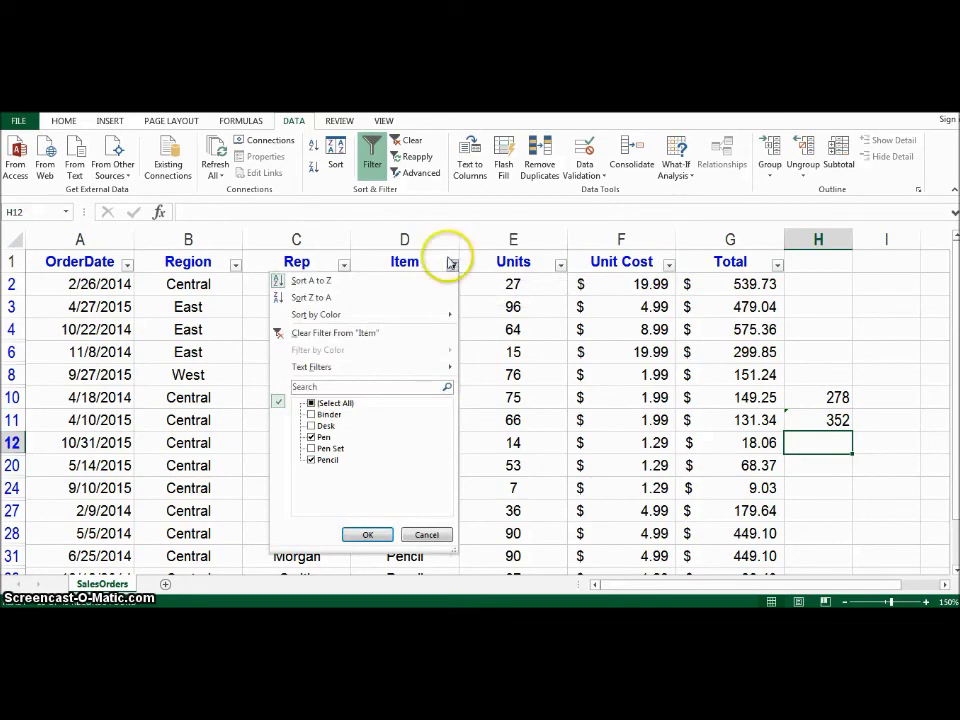
{"action": "left_click", "coordinate": [369, 156]}
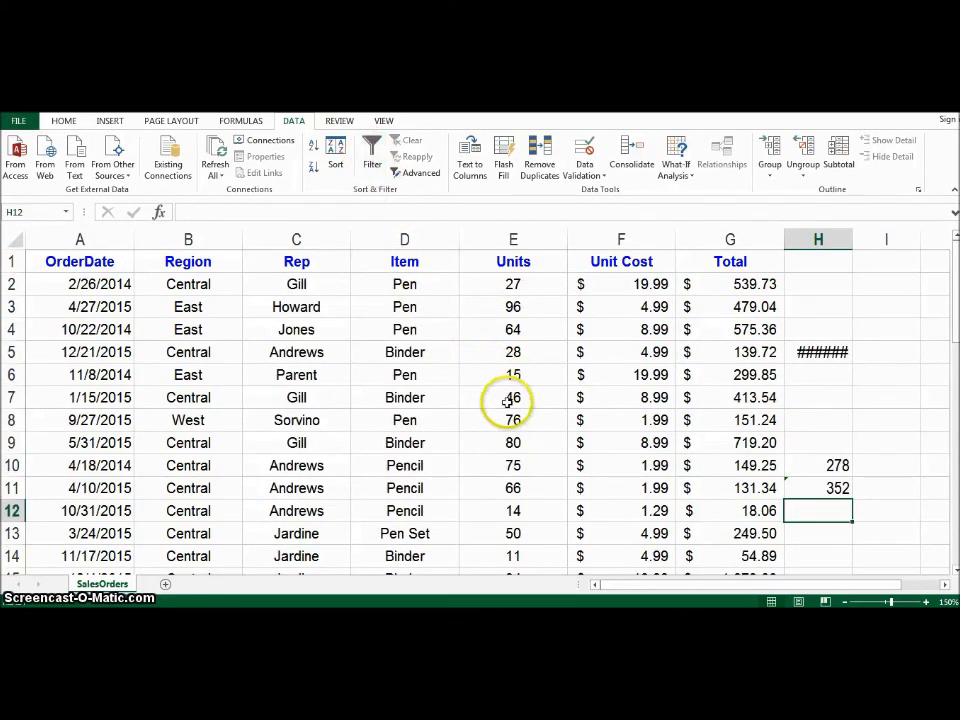
{"action": "scroll", "coordinate": [478, 468], "scroll_direction": "down", "scroll_amount": 2}
{"action": "scroll", "coordinate": [478, 468], "scroll_direction": "down", "scroll_amount": 6}
{"action": "scroll", "coordinate": [478, 468], "scroll_direction": "up", "scroll_amount": 4}
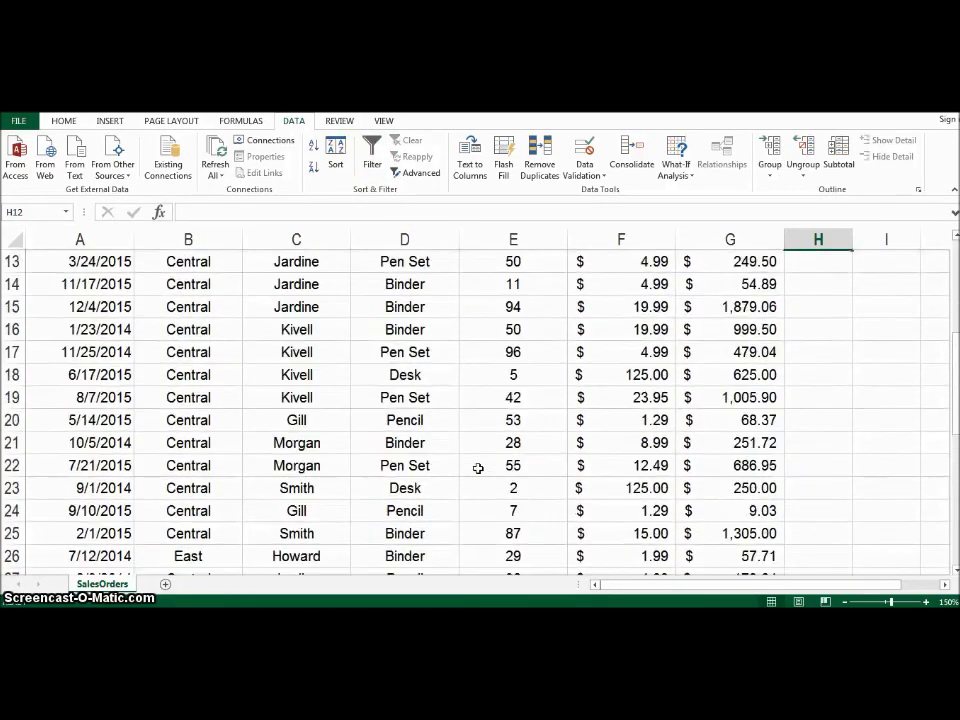
{"action": "scroll", "coordinate": [478, 468], "scroll_direction": "up", "scroll_amount": 4}
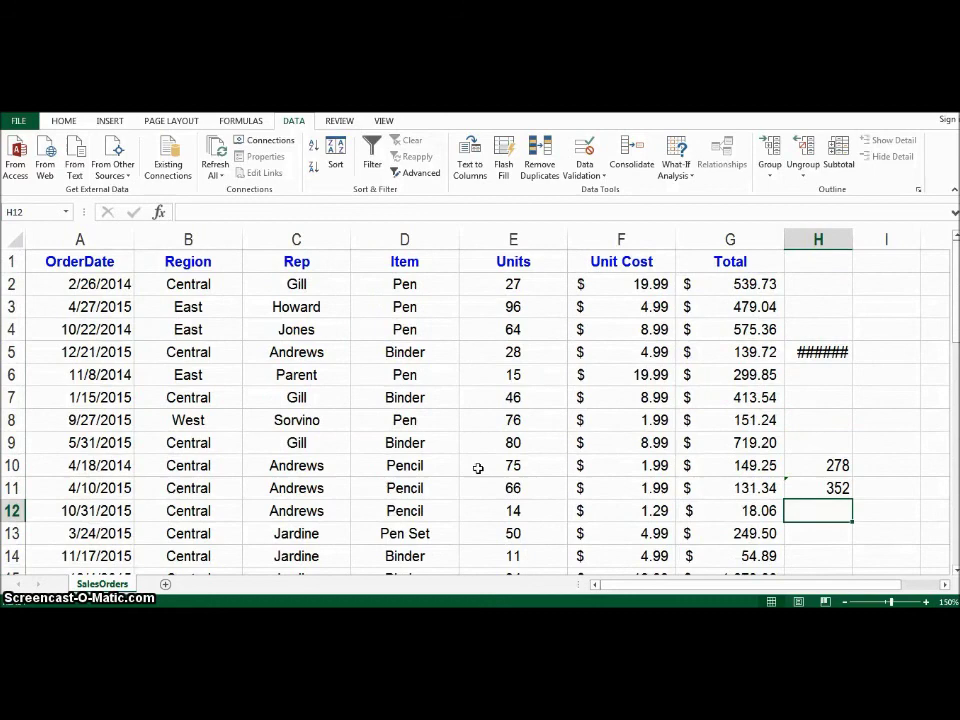